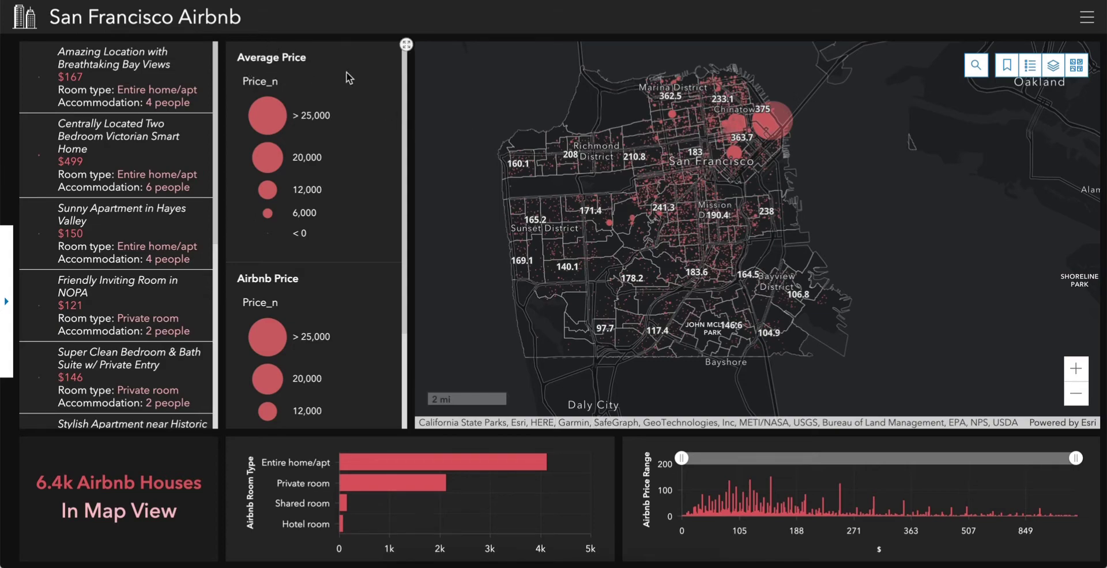
Zoom the map in on Twin Peaks, ease back out one level, and scroll the listings list
scroll(615, 222, up, 3)
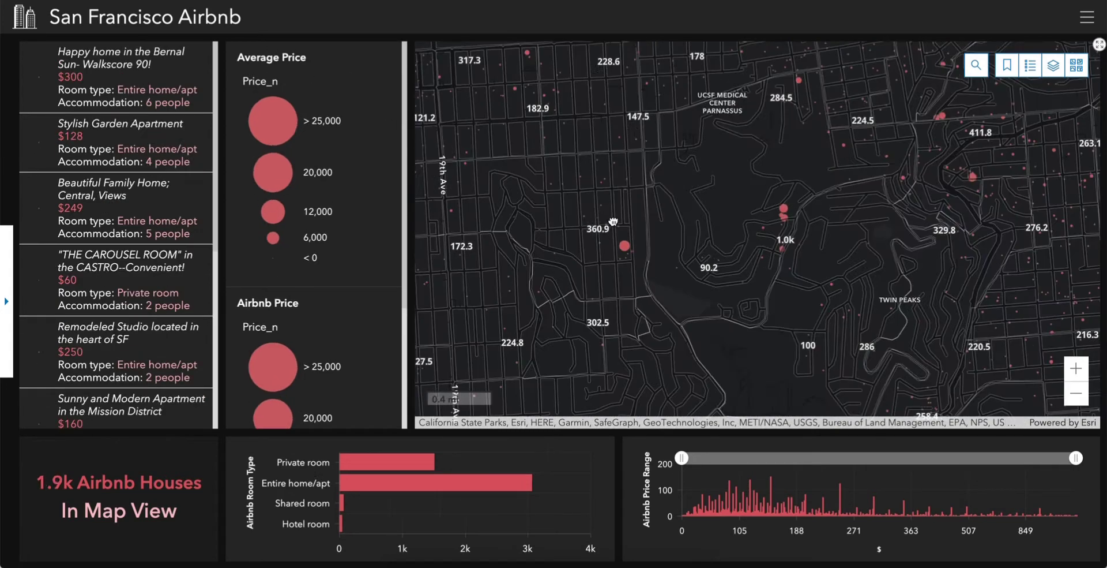
scroll(614, 221, up, 1)
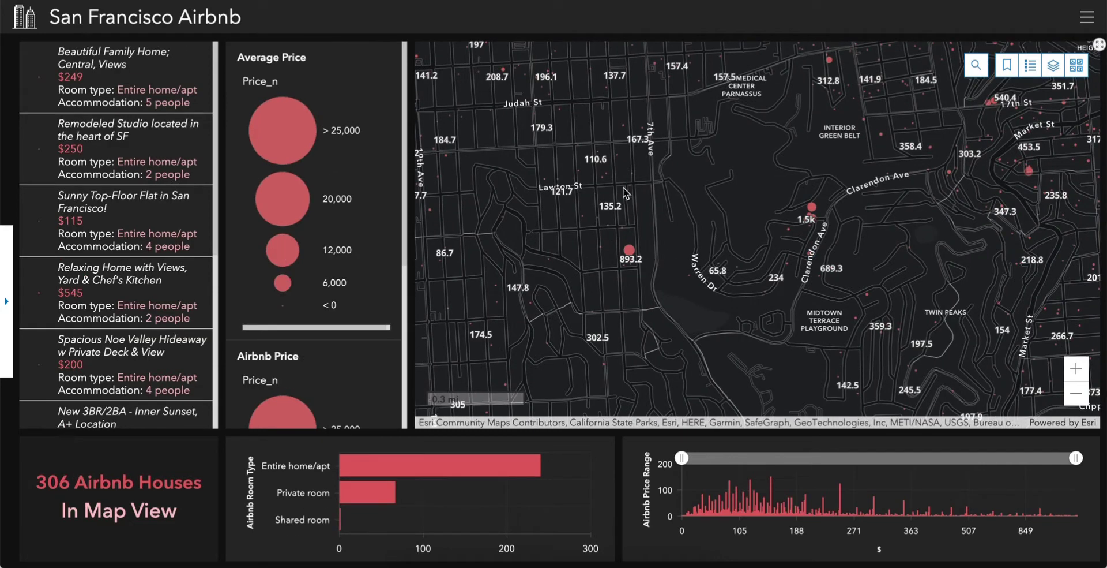
scroll(694, 207, down, 3)
scroll(761, 206, up, 2)
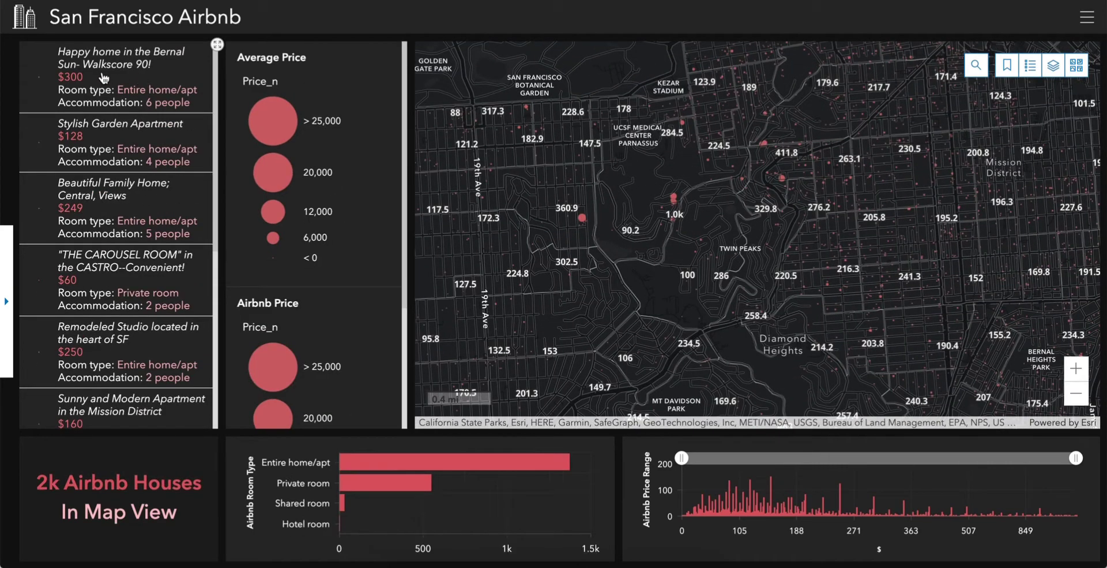
mouse_move(217, 91)
mouse_down()
mouse_move(227, 263)
mouse_move(215, 86)
mouse_up()
Open the 'Happy home in the Bernal Sun- Walkscore 90!' listing's popup and follow its Website link to Airbnb
click(139, 89)
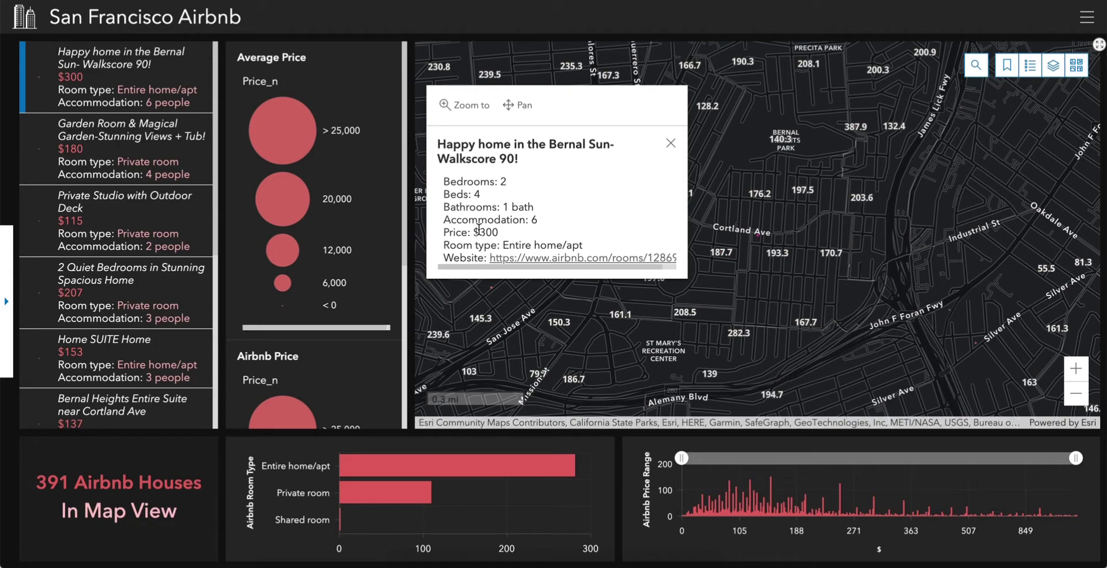
key(Tab)
click(520, 259)
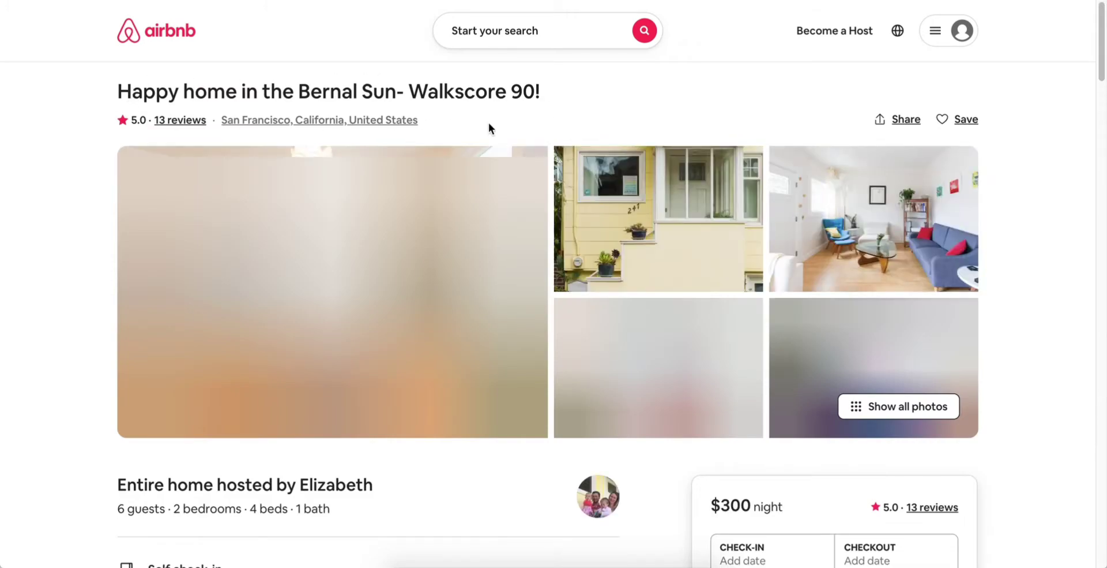
Look over the Bernal Sun Airbnb page, then close its tab to return to the dashboard
scroll(495, 212, down, 2)
scroll(495, 212, down, 10)
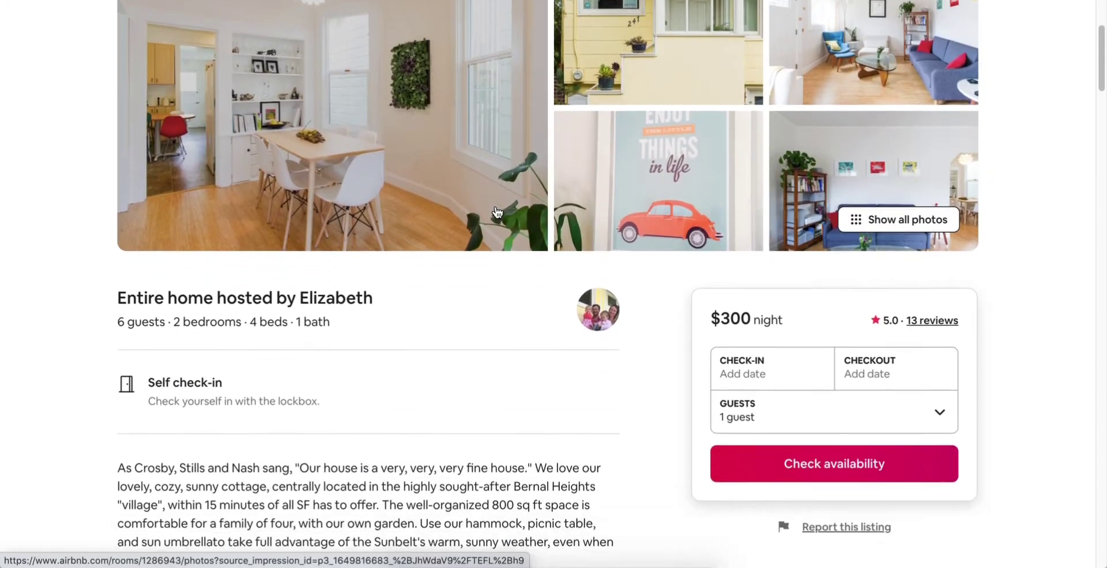
scroll(493, 210, up, 12)
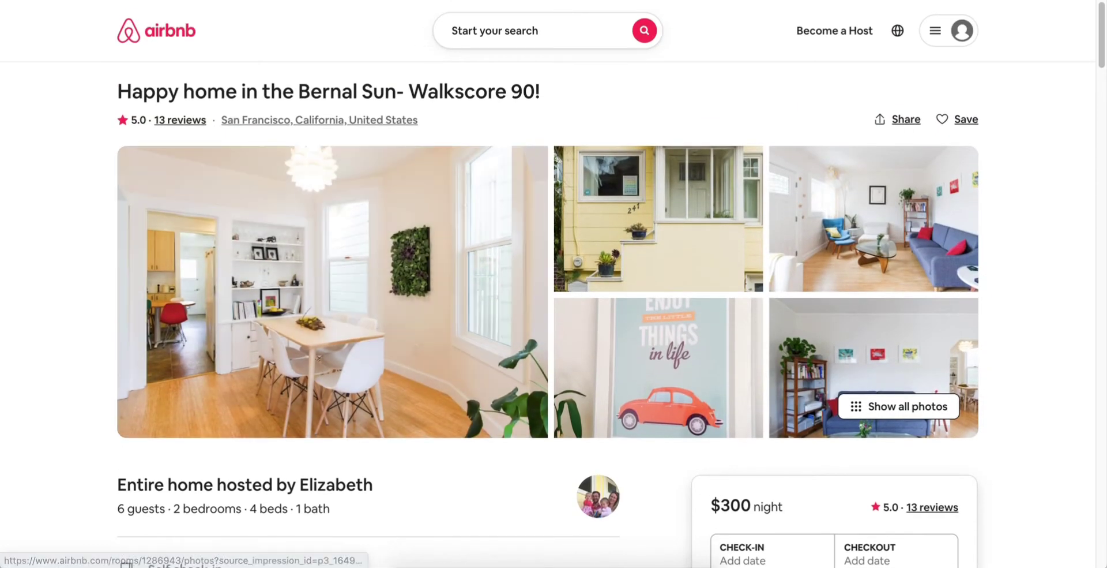
key(ctrl+w)
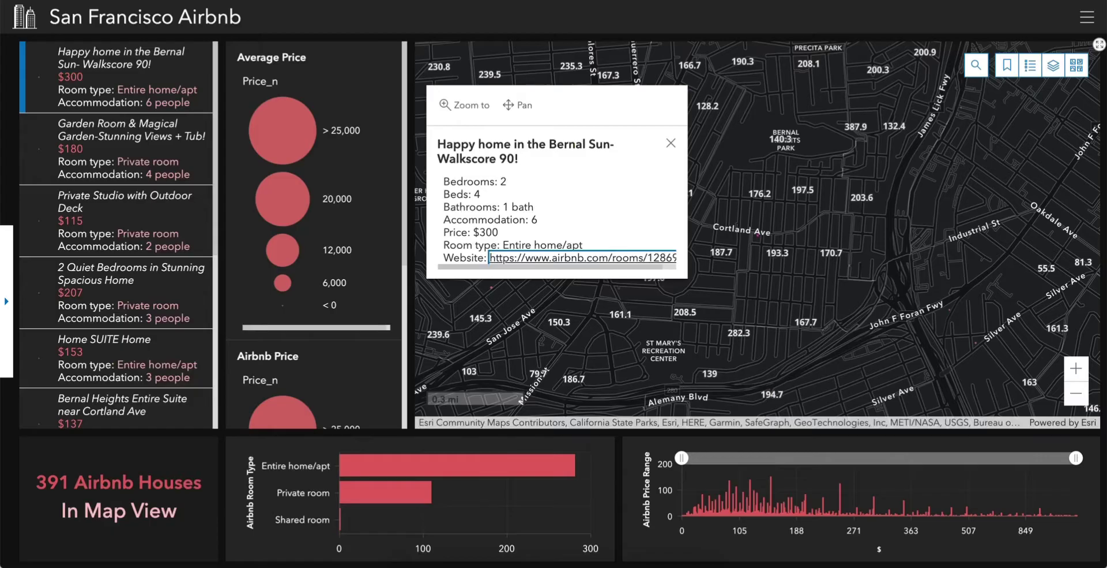
Close the Bernal Sun popup, deselect the listing, and zoom out to 5.4k houses citywide
click(671, 144)
click(125, 78)
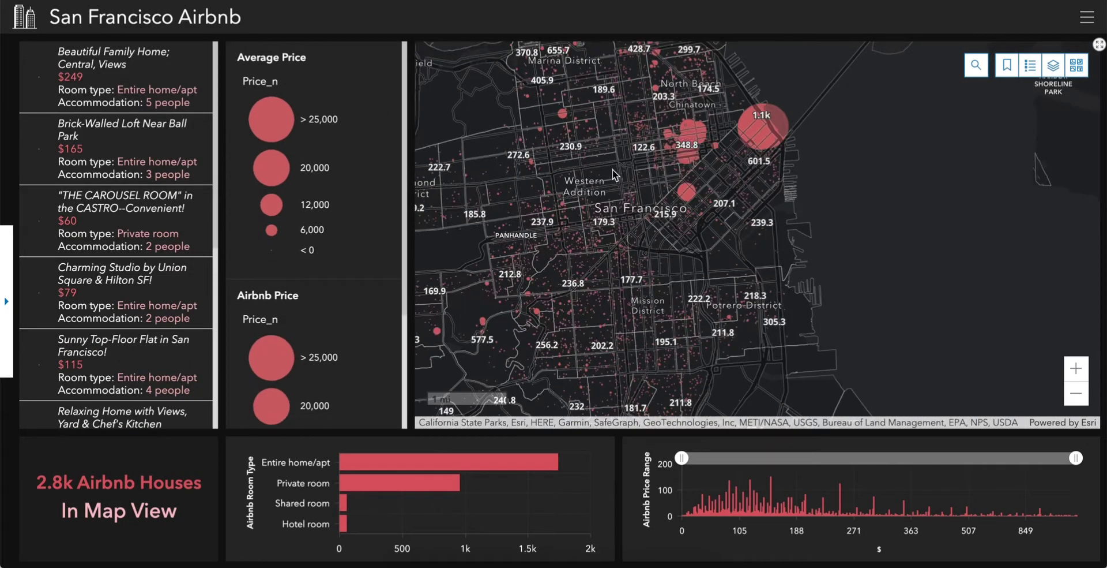
scroll(617, 169, down, 3)
scroll(578, 204, up, 3)
scroll(578, 204, up, 3)
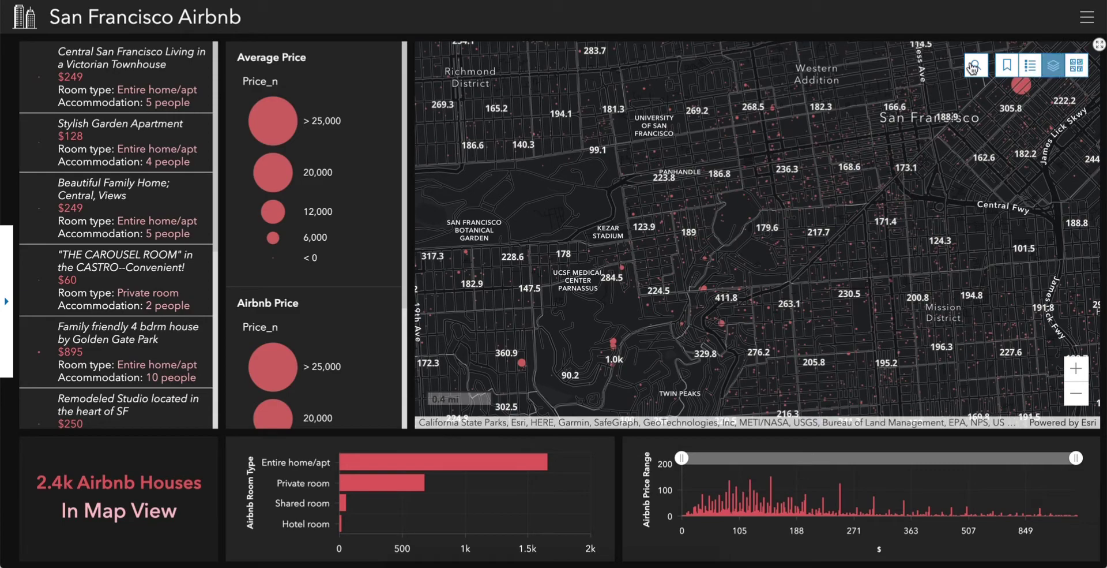
scroll(708, 192, down, 3)
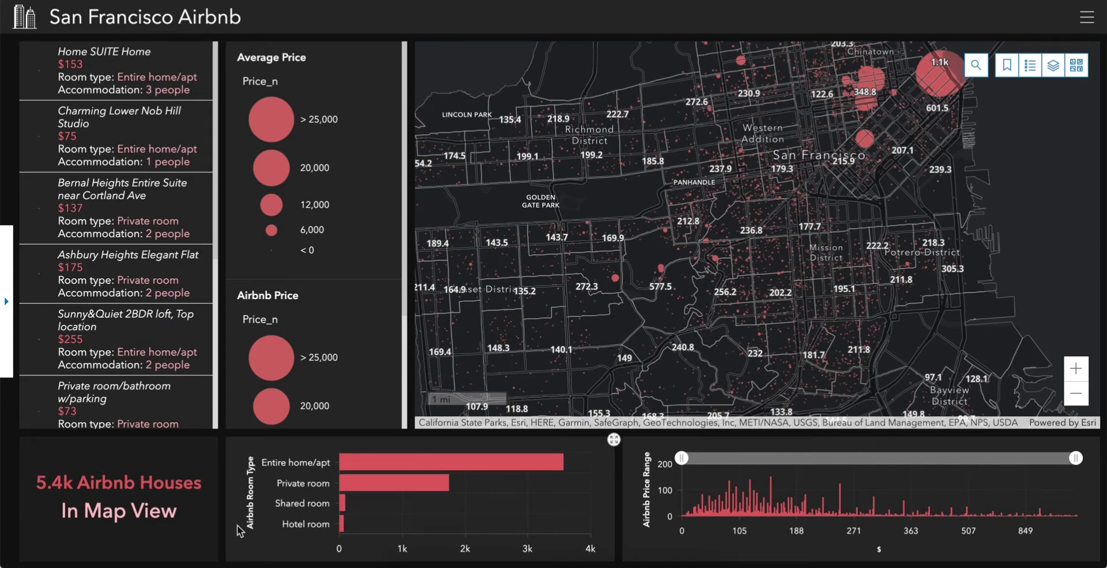
Filter the listings to Private room using the room-type chart
mouse_move(422, 469)
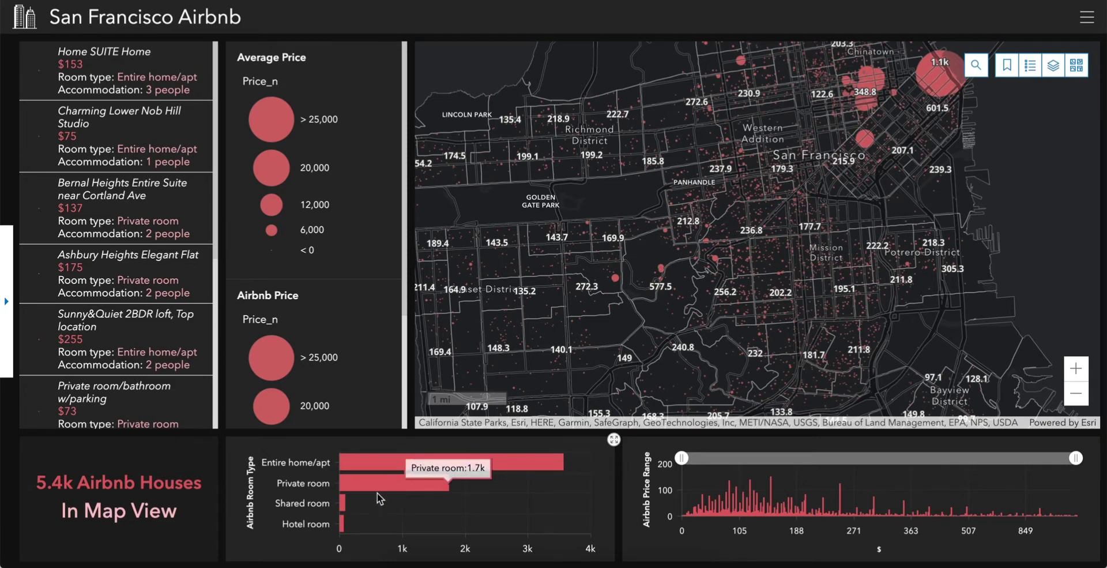
mouse_move(345, 511)
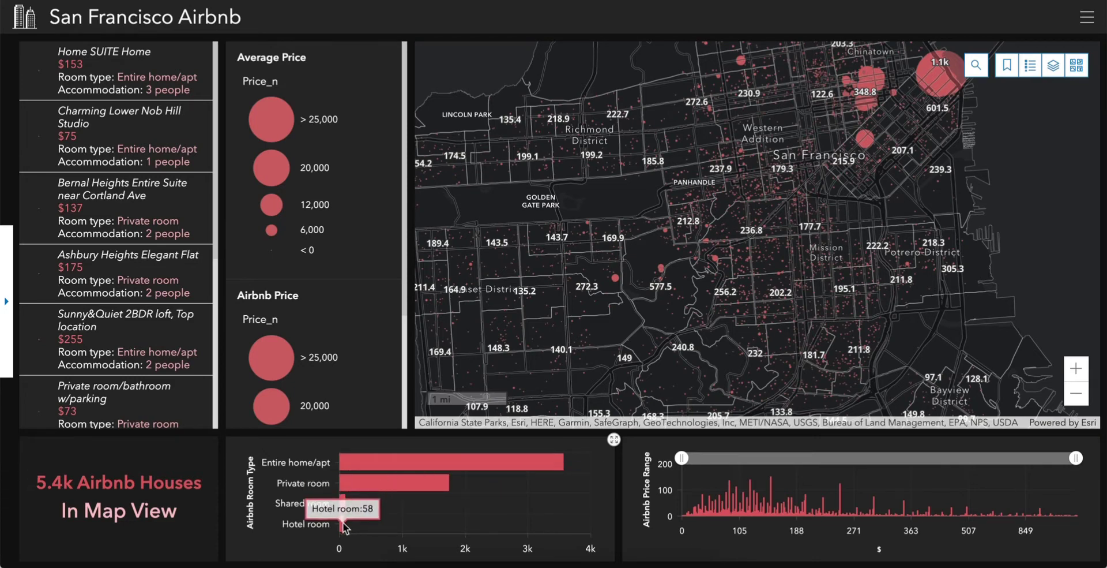
mouse_move(392, 489)
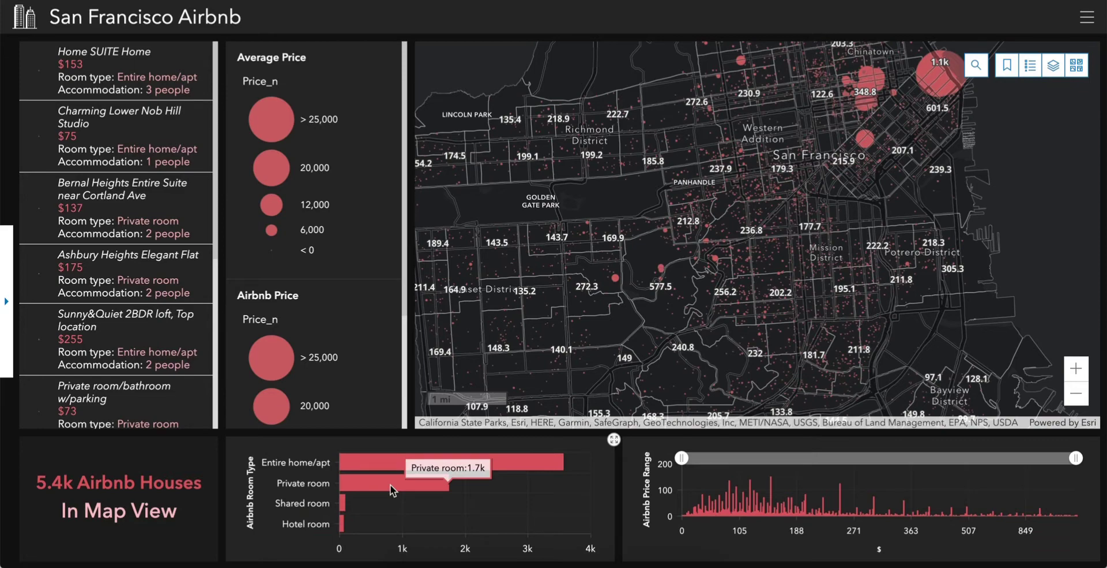
click(390, 483)
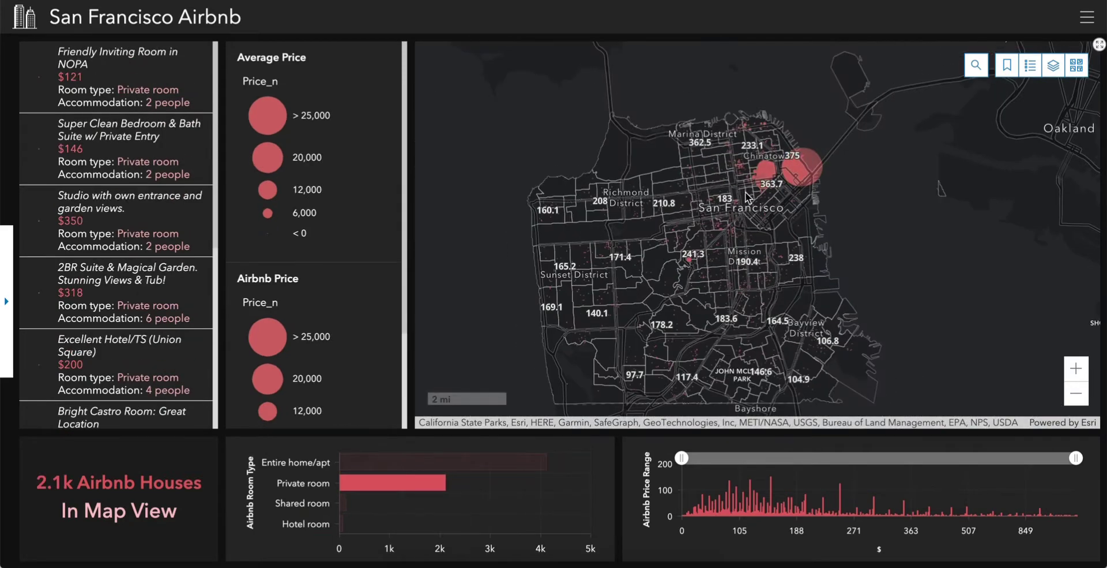
View and close the $770 'A shared space with several cats!' listing, then zoom out to 2.4k houses
scroll(733, 227, up, 5)
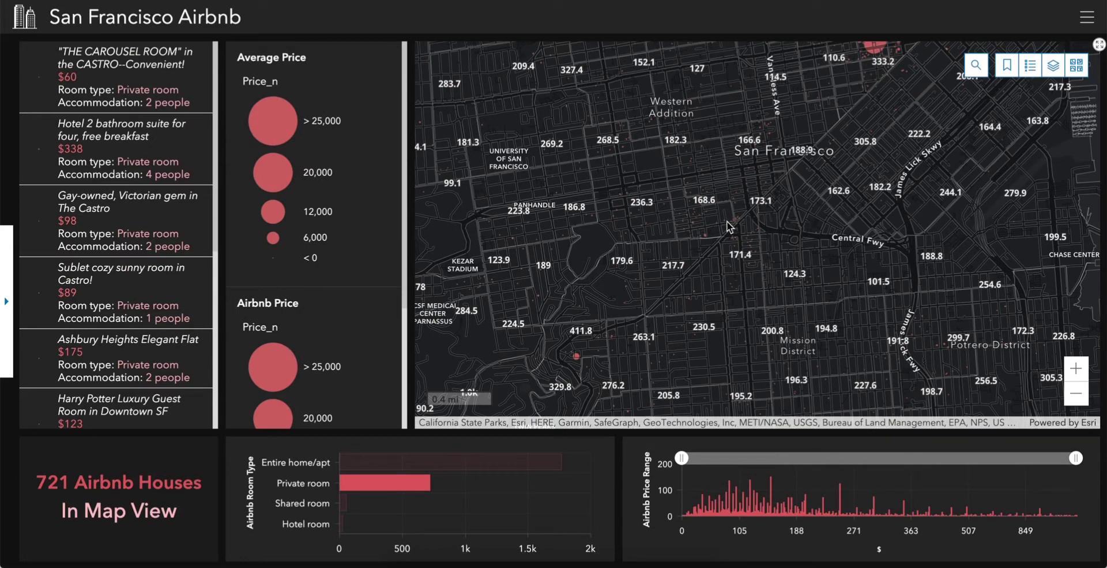
click(710, 223)
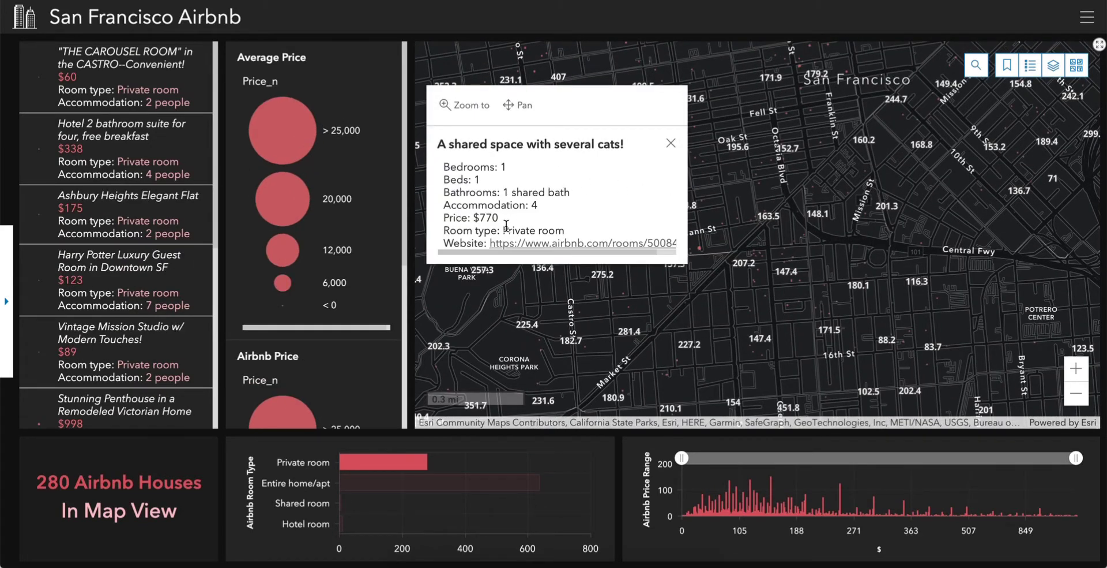
click(669, 144)
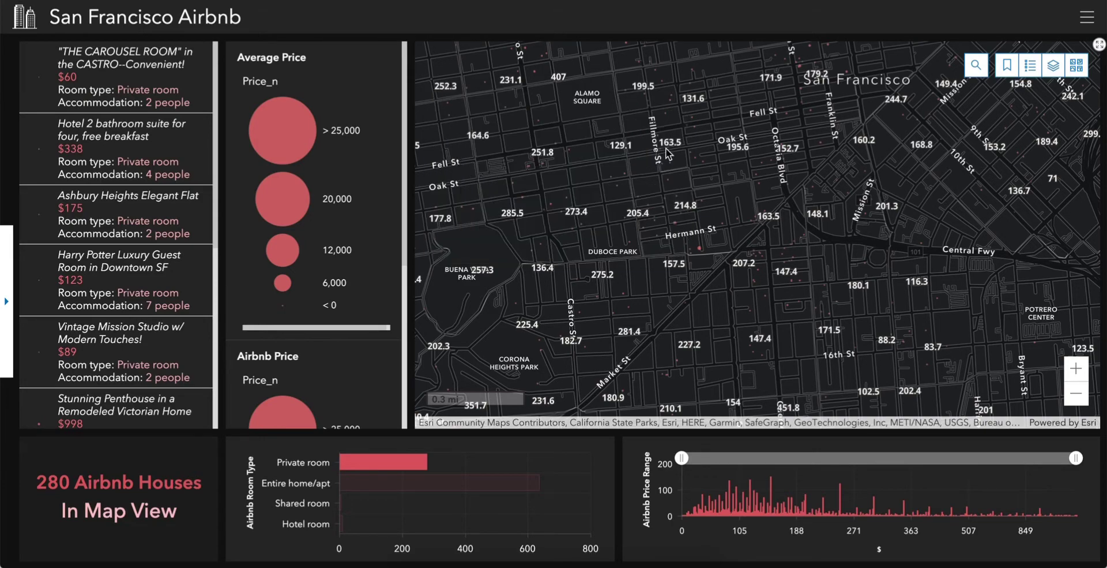
scroll(667, 164, down, 1)
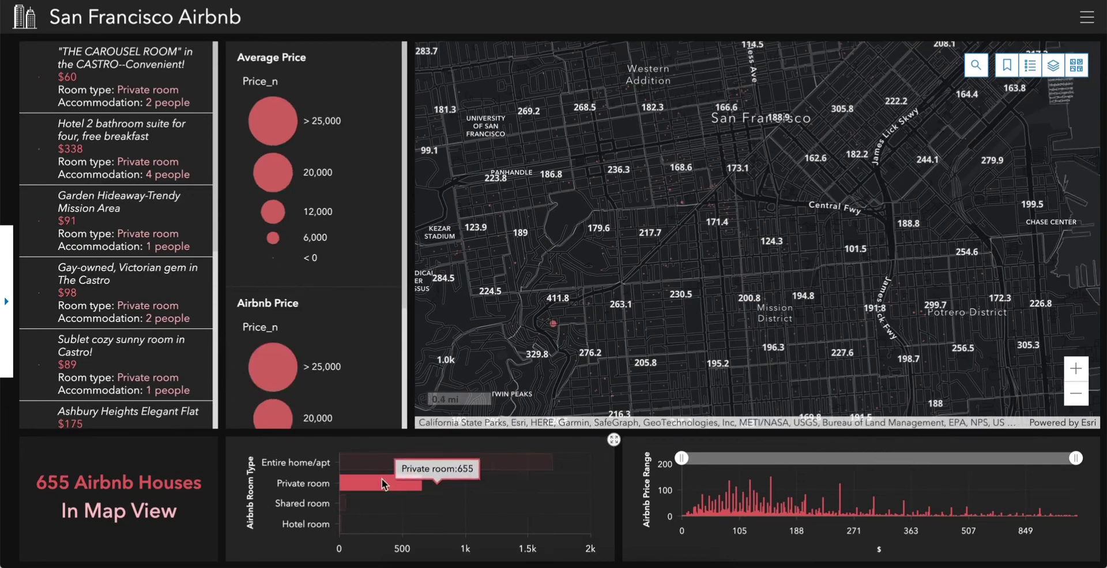
scroll(597, 326, down, 2)
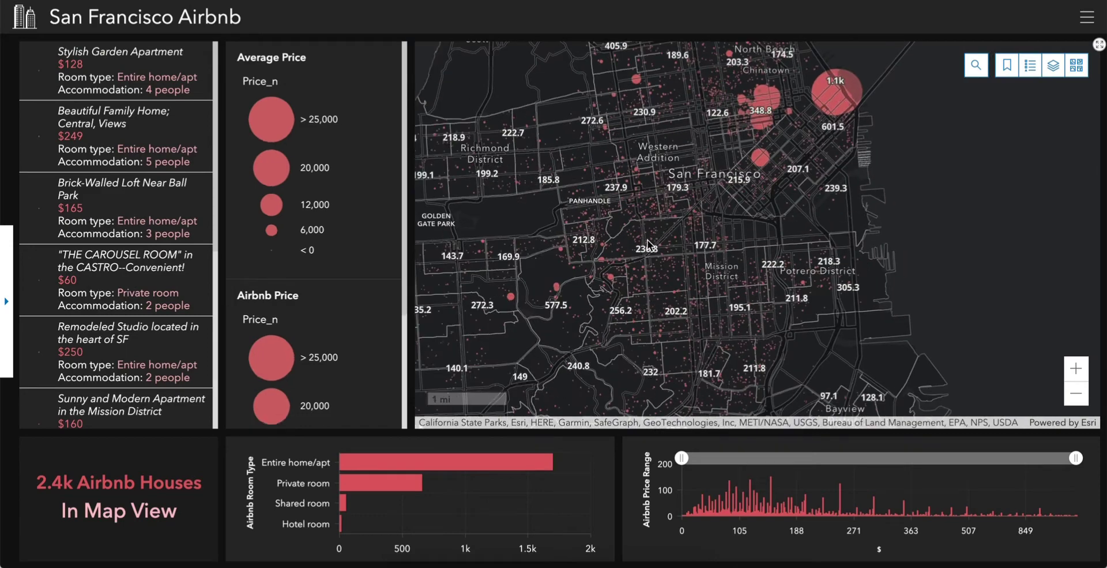
Recentre the map on the city and raise the price range's low end to $500
drag(603, 255, 645, 226)
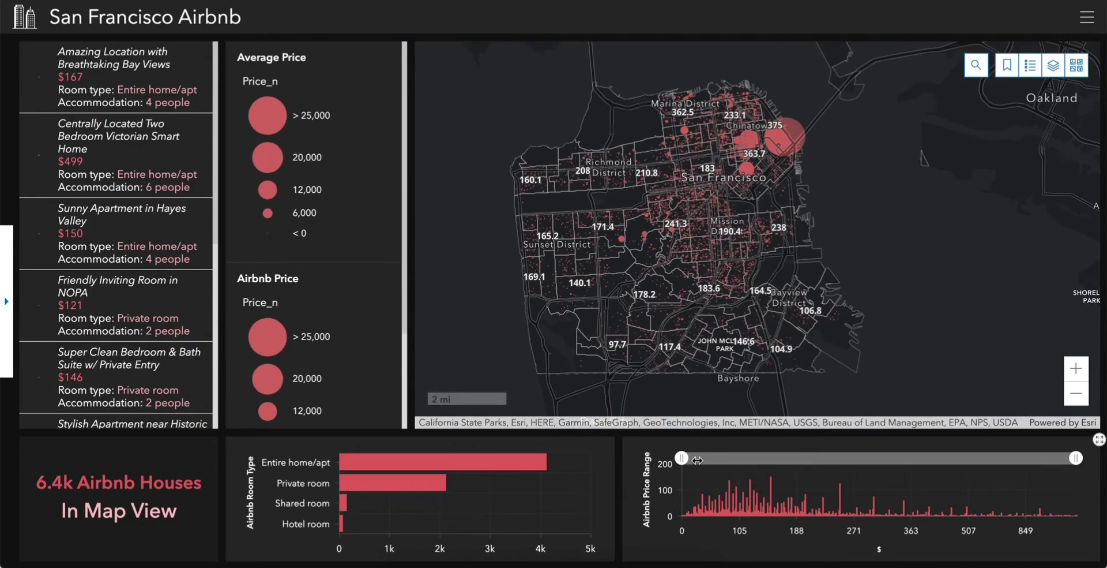
drag(697, 459, 678, 470)
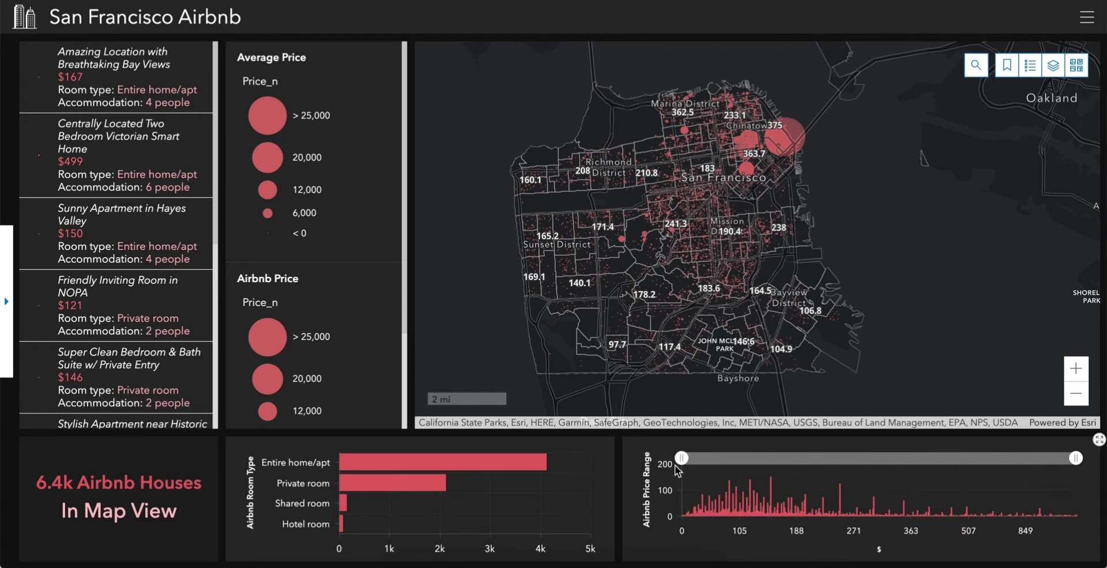
Filter to $500 listings and view the Spacious Elegance listing on Potrero Hill
click(969, 515)
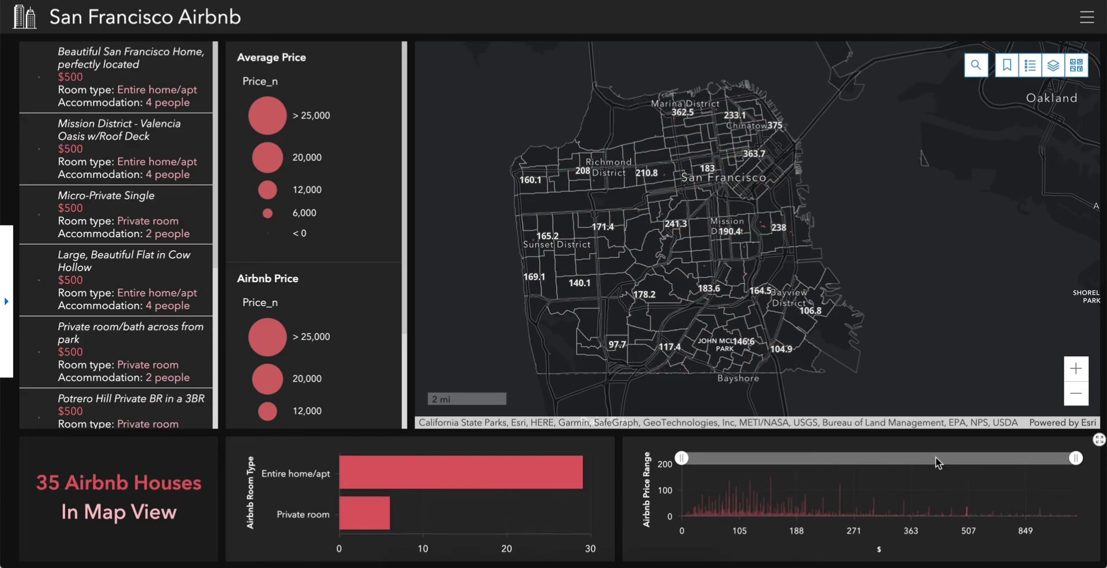
scroll(764, 219, up, 4)
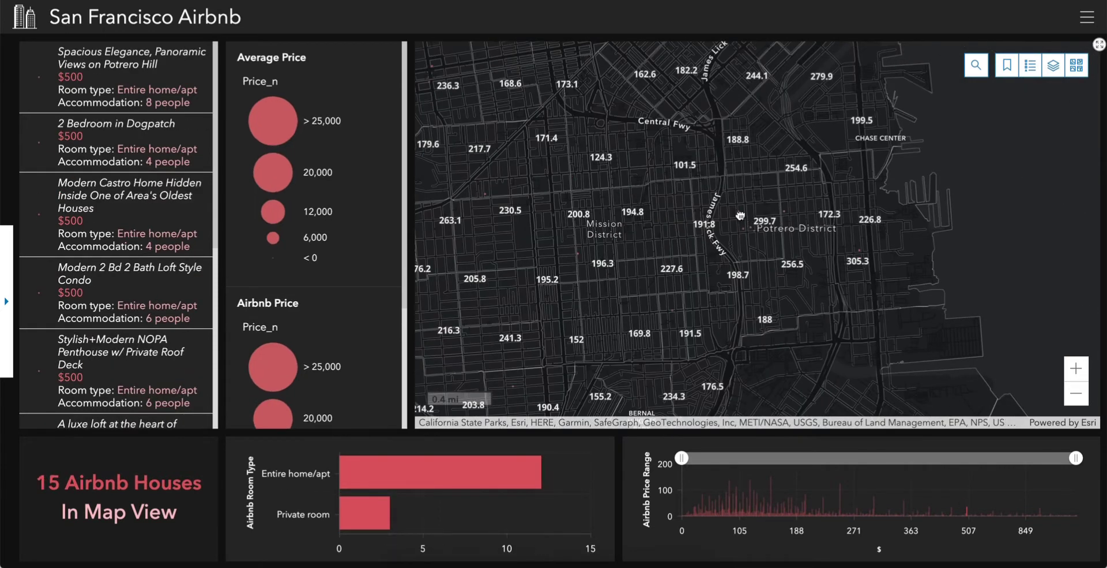
scroll(740, 216, up, 1)
click(759, 219)
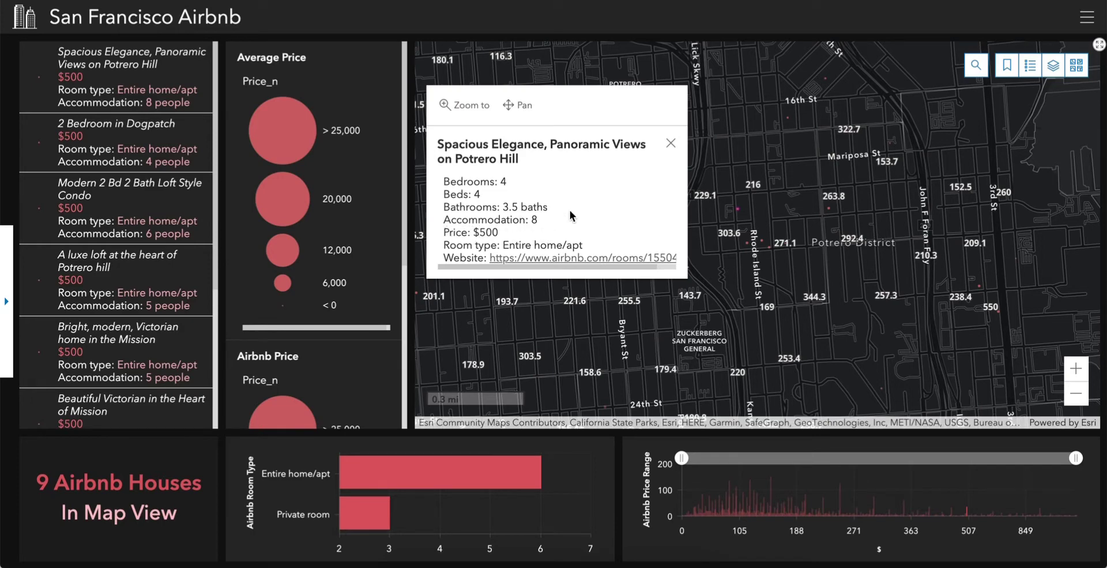
click(678, 144)
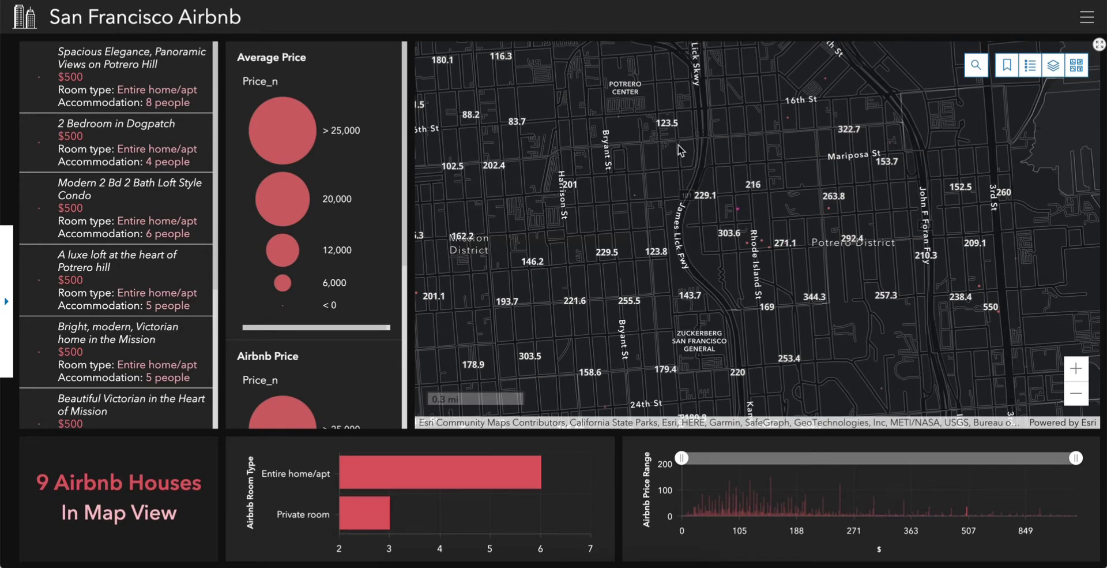
Clear the $500 price filter and show the Price Filter panel at 0–25,000
click(967, 509)
scroll(771, 261, down, 5)
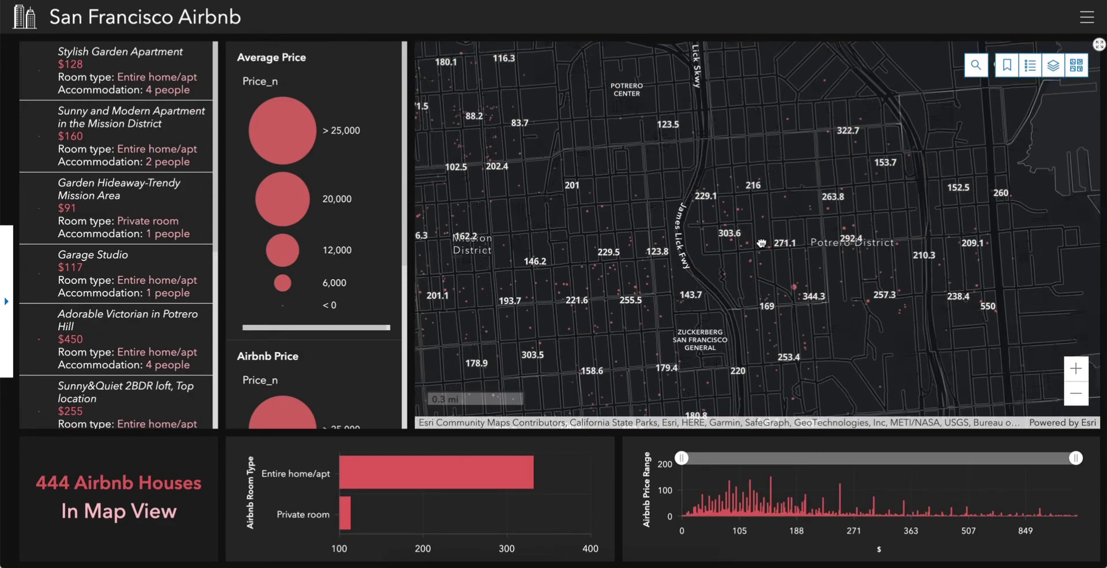
scroll(689, 231, up, 1)
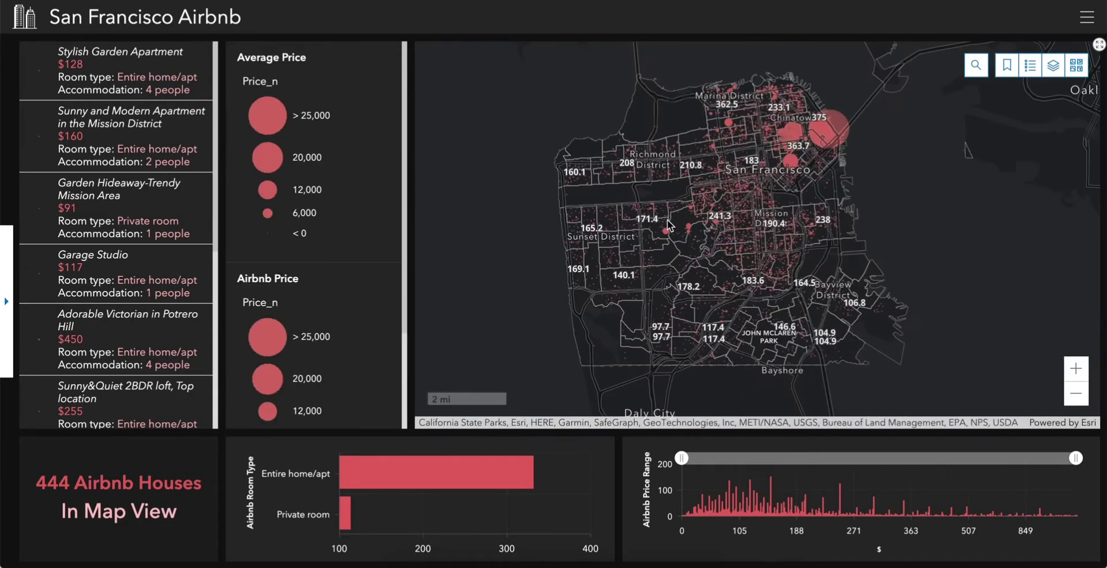
click(6, 245)
drag(14, 139, 37, 137)
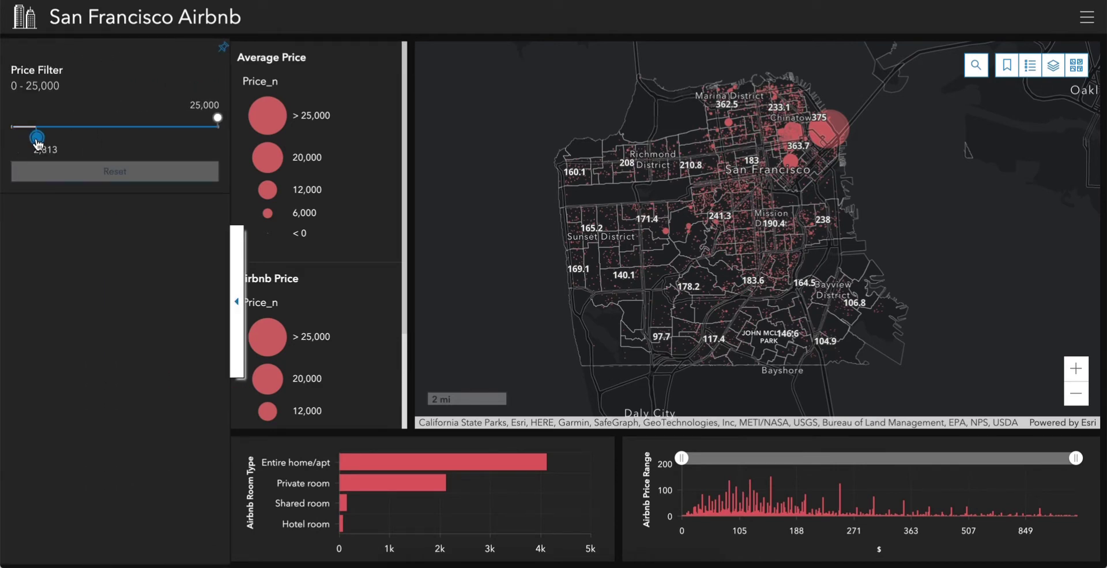
drag(217, 118, 175, 119)
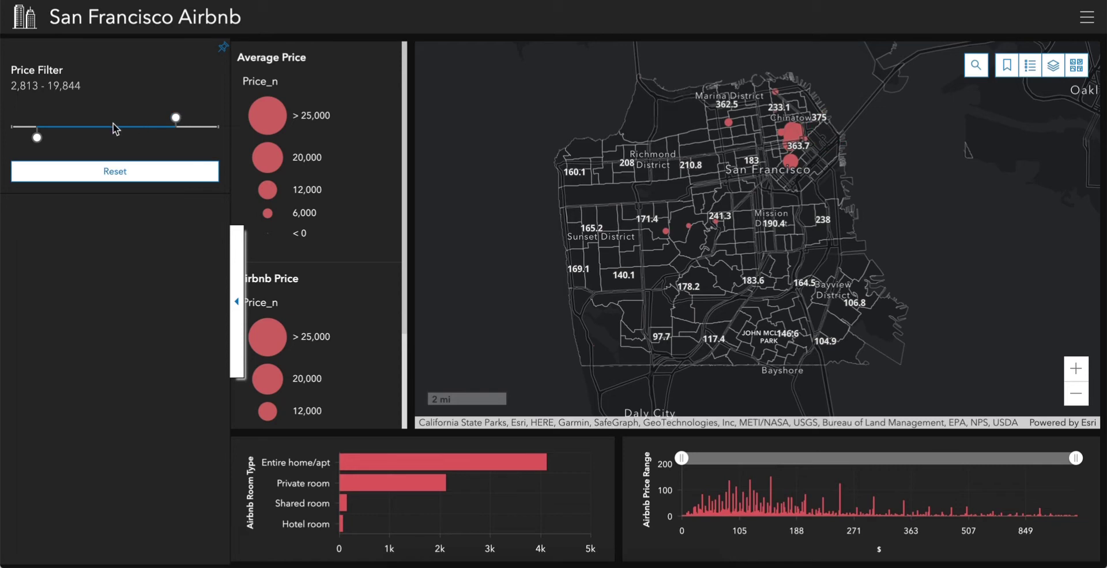
drag(176, 119, 208, 121)
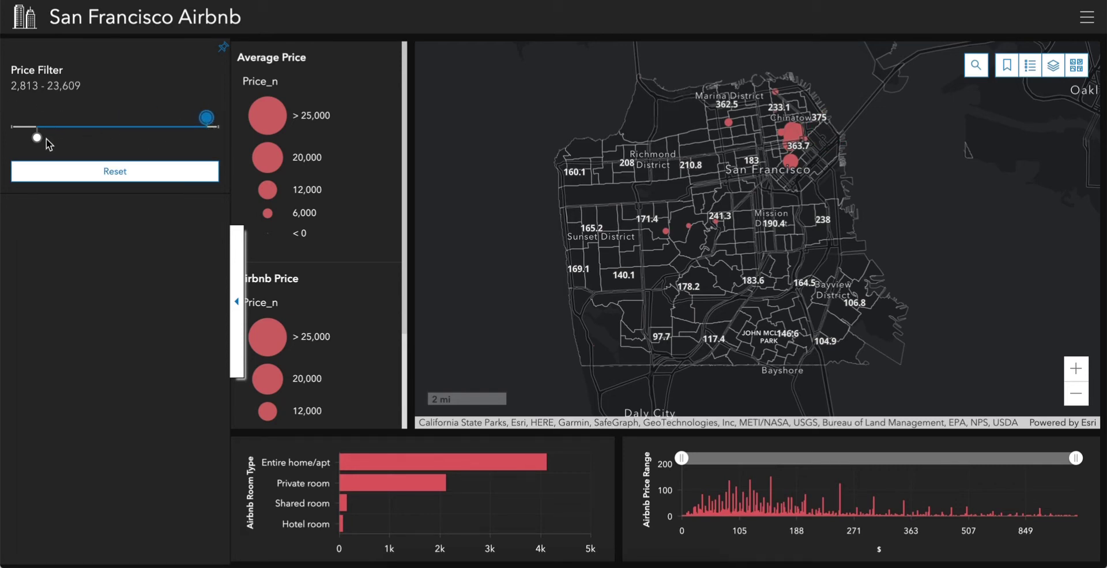
mouse_move(38, 139)
mouse_down()
mouse_move(109, 143)
mouse_move(28, 138)
mouse_up()
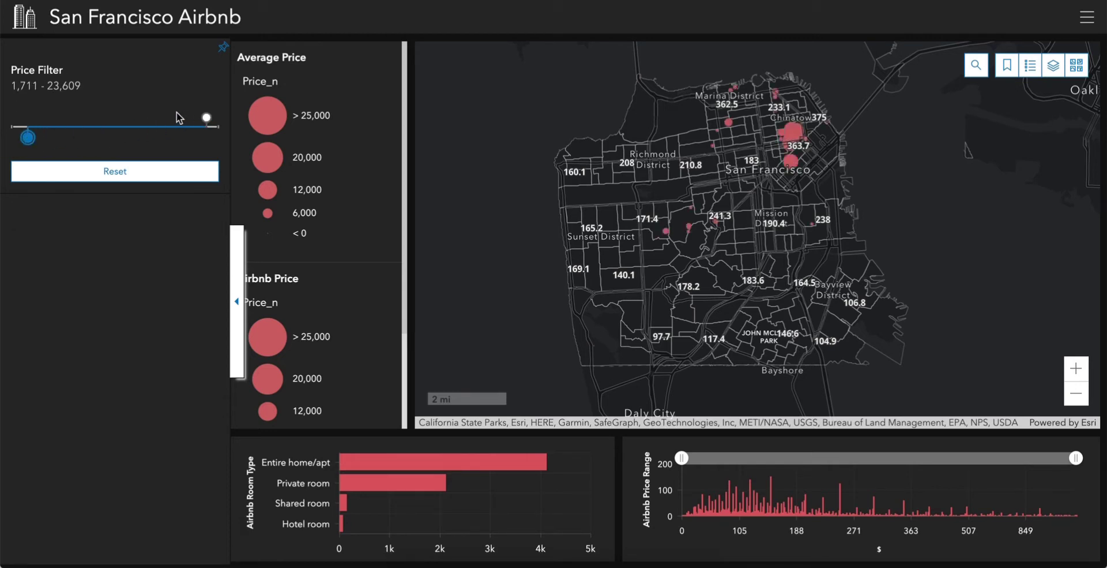
drag(206, 119, 143, 118)
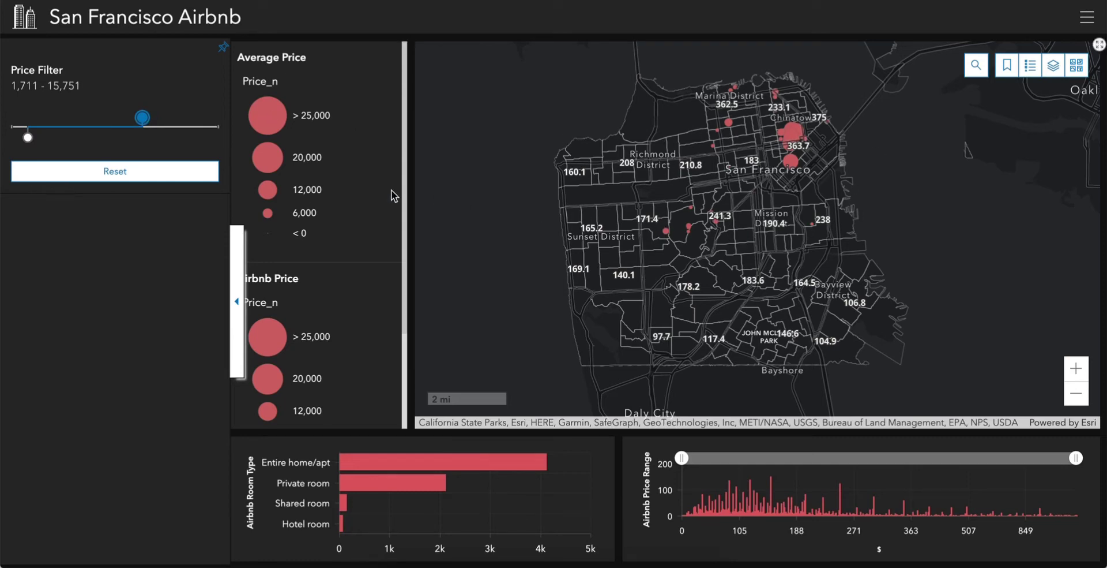
click(188, 176)
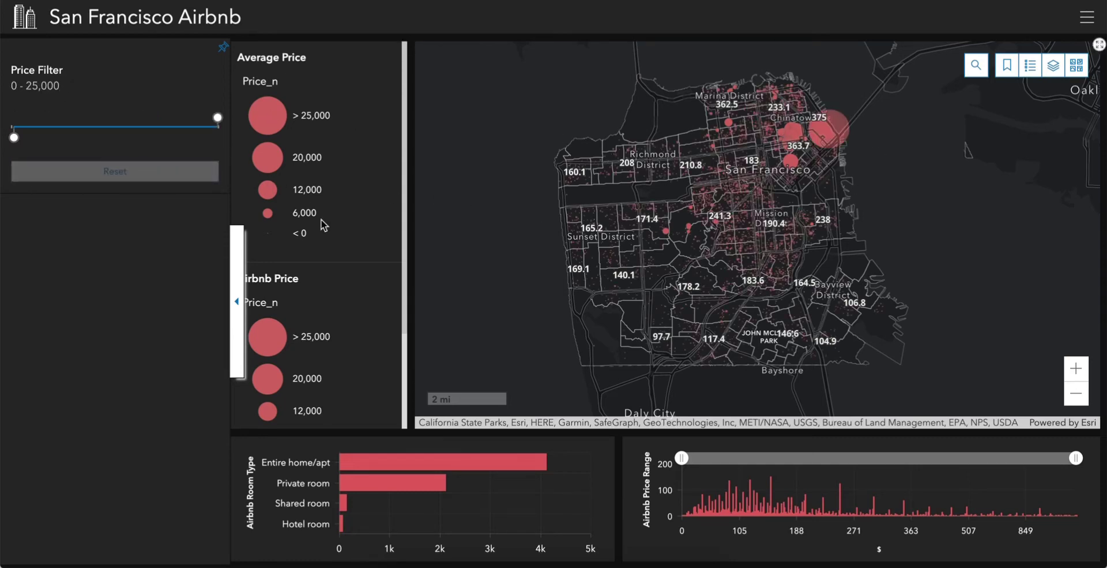
Switch the sidebar back to the Airbnb listings and turn on the Leisure layer
click(236, 285)
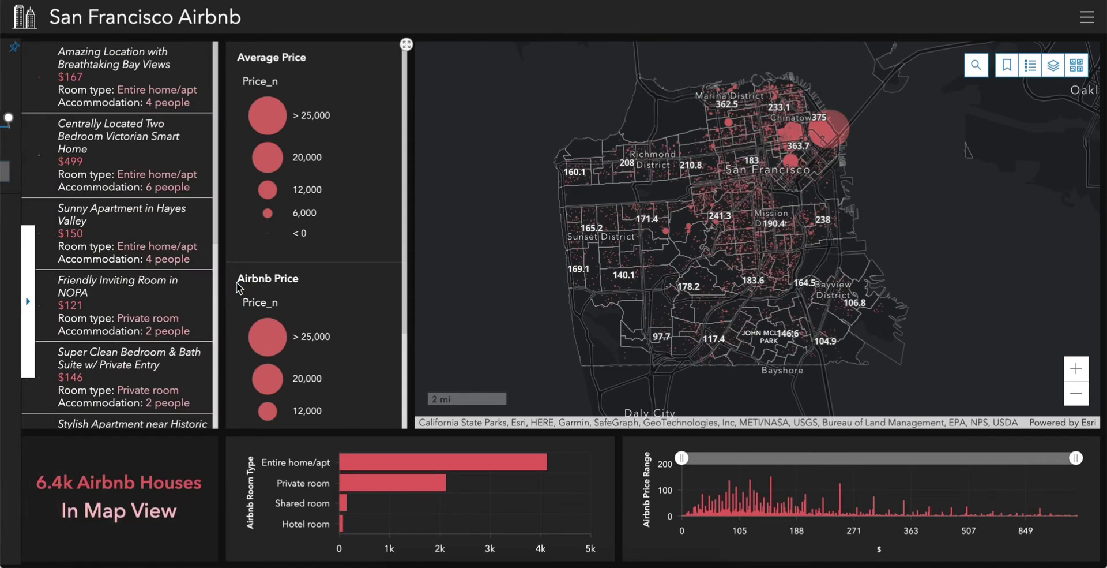
click(1062, 68)
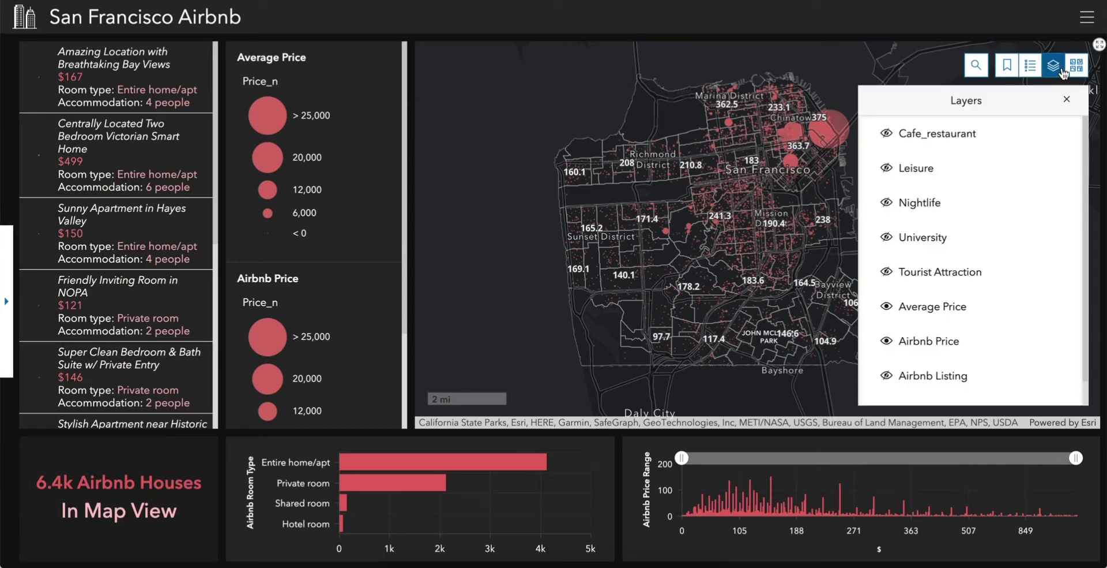
click(888, 167)
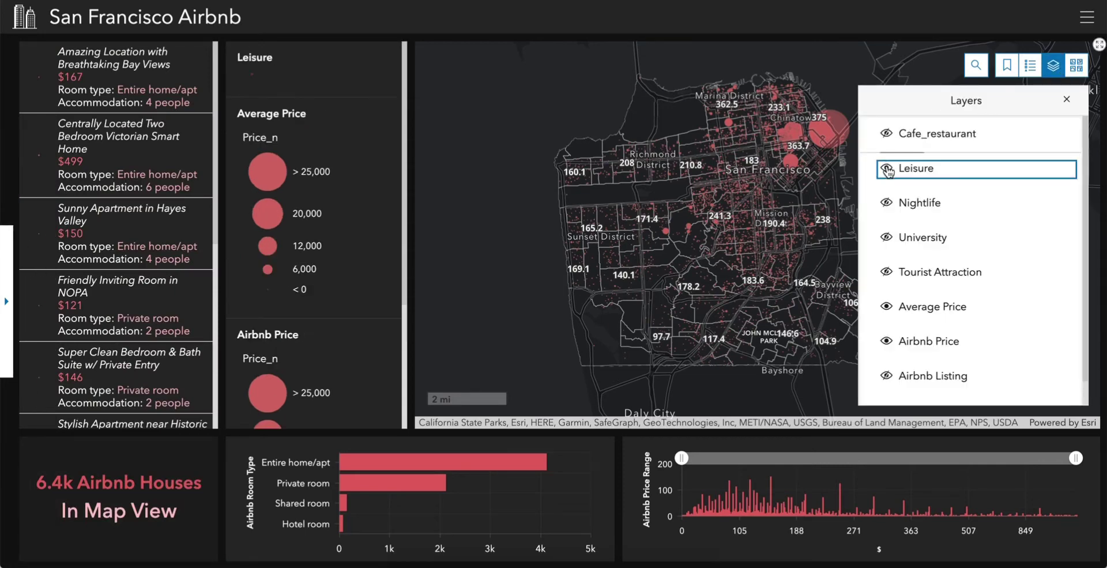
Inspect a leisure spot near the Presidio and turn on the Cafe_restaurant layer over Richmond District
scroll(715, 103, up, 5)
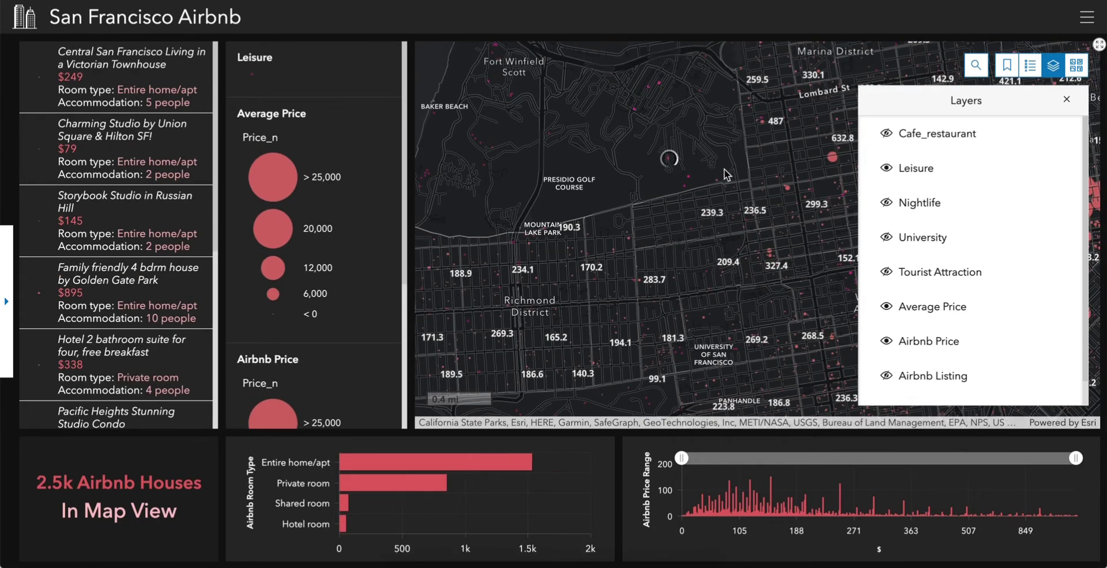
click(724, 168)
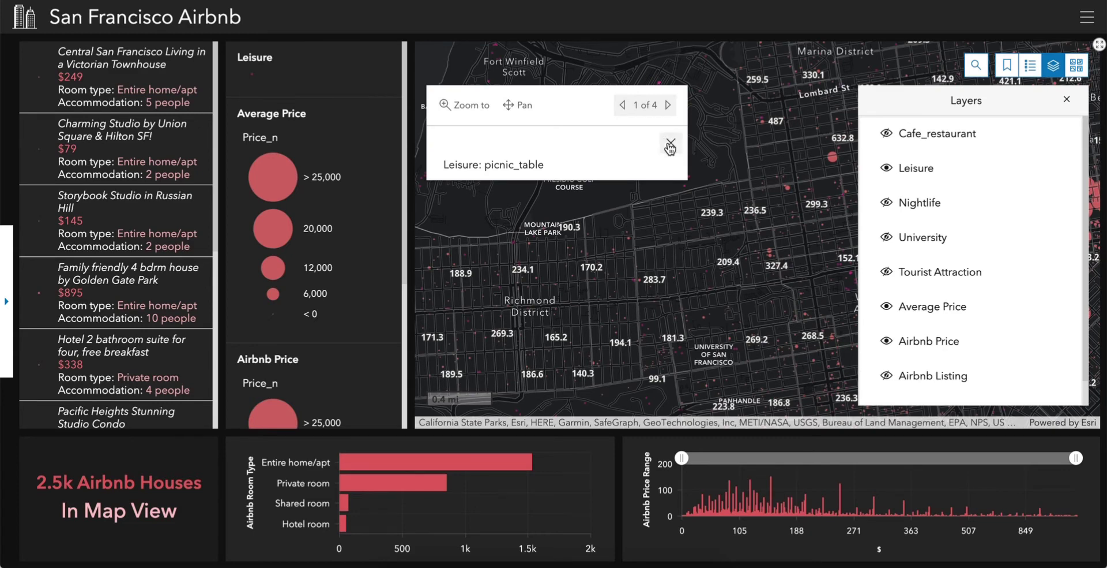
click(888, 136)
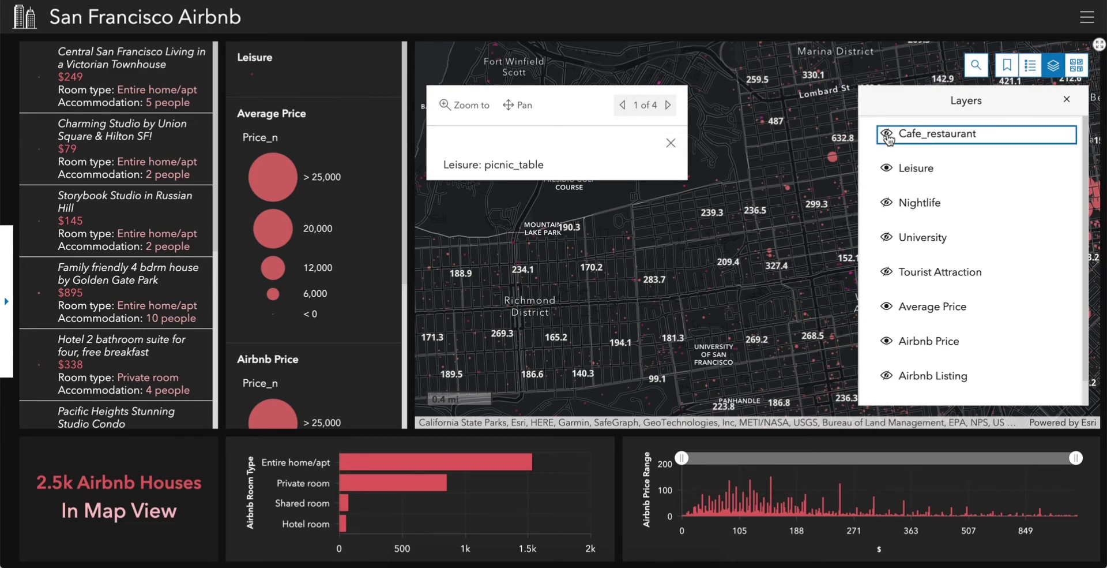
click(670, 143)
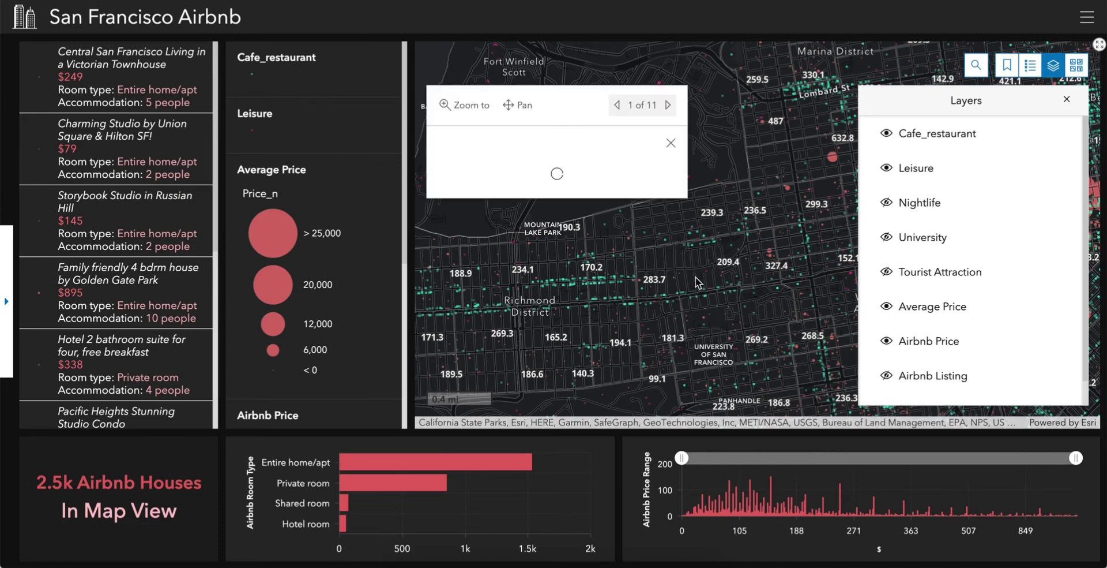
Close the SWEET DELIGHT details, turn on Nightlife, and check the Black Sands Brewery pub
click(672, 143)
click(887, 202)
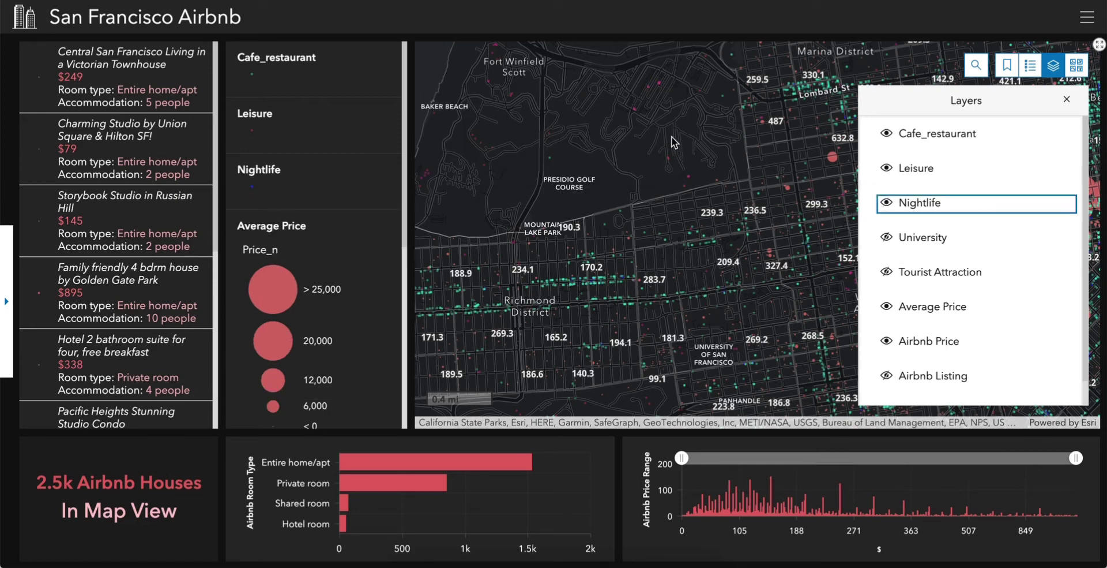
scroll(674, 142, down, 5)
scroll(768, 276, up, 8)
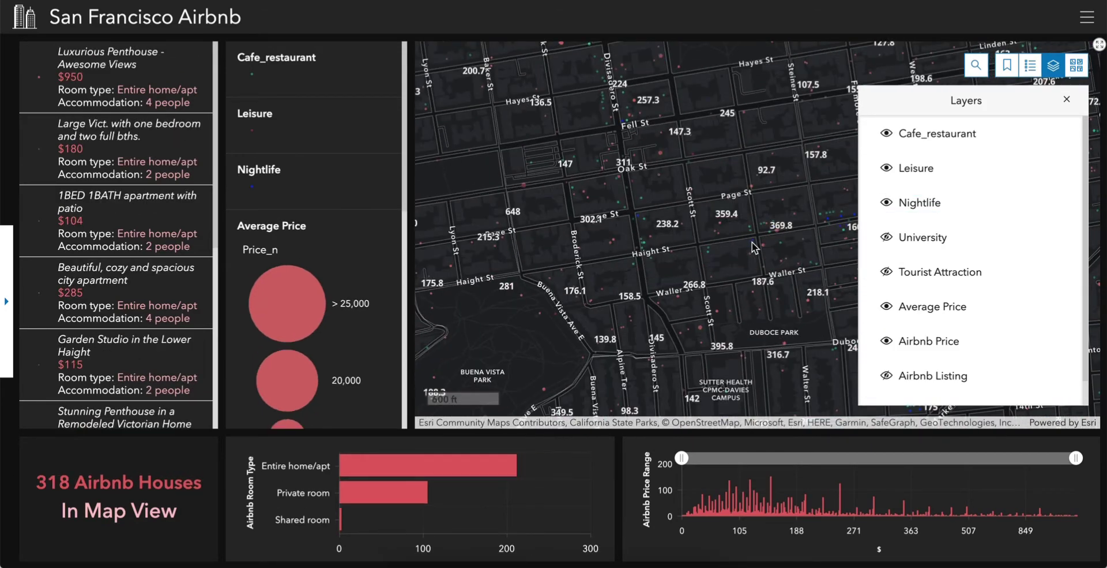
click(752, 243)
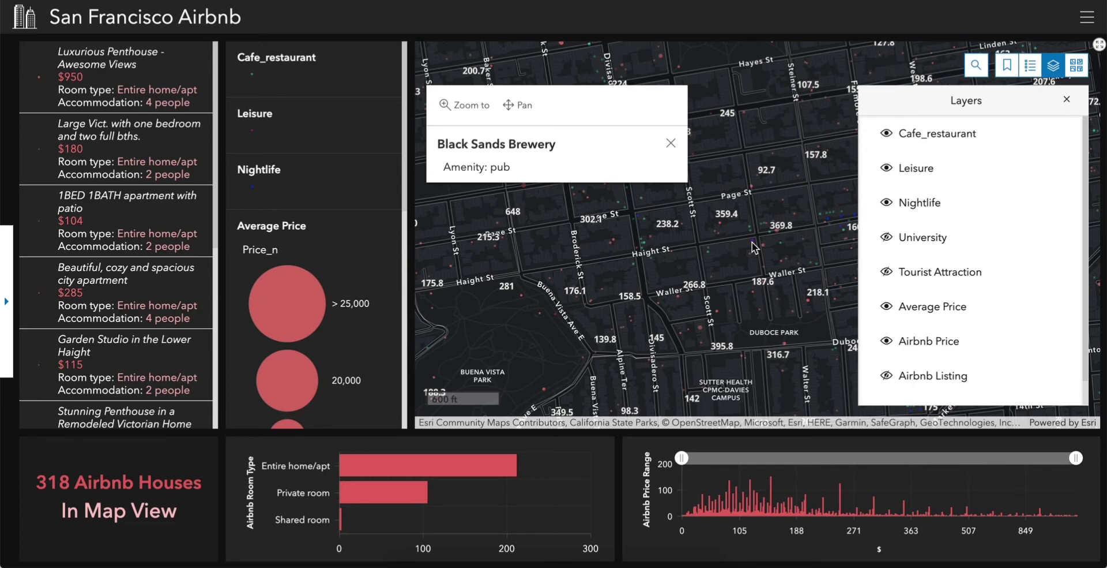
click(671, 143)
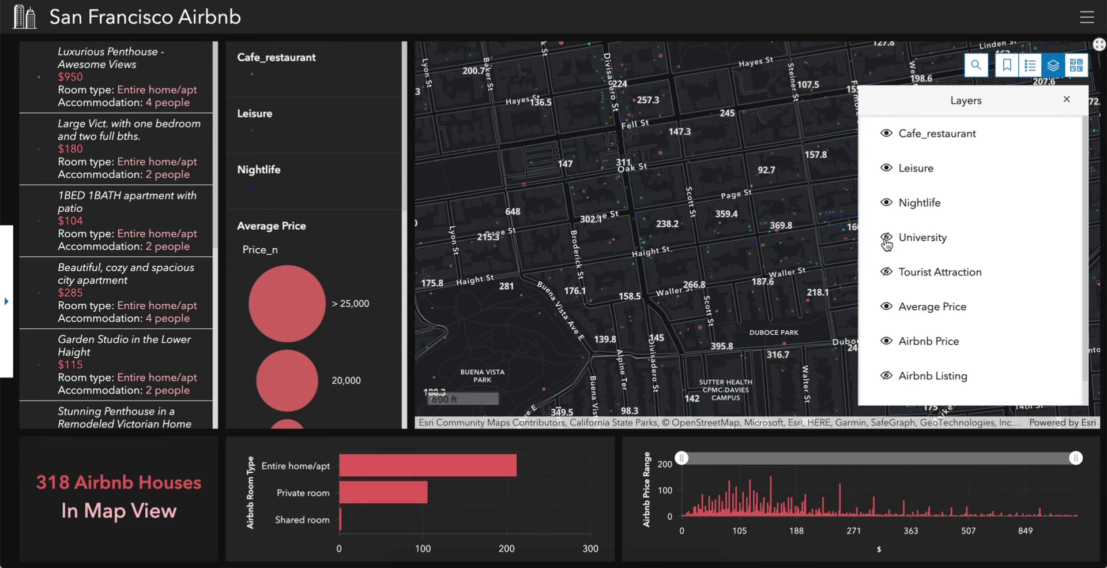
Turn on the University layer and view the UCSF dental school clinic details
click(886, 241)
scroll(656, 153, down, 1)
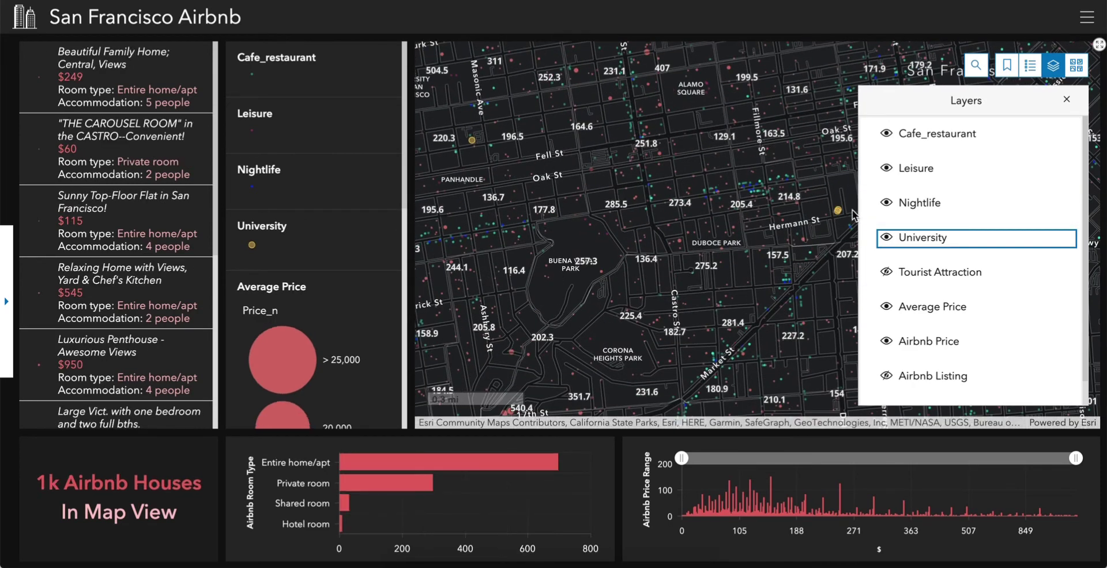
click(552, 108)
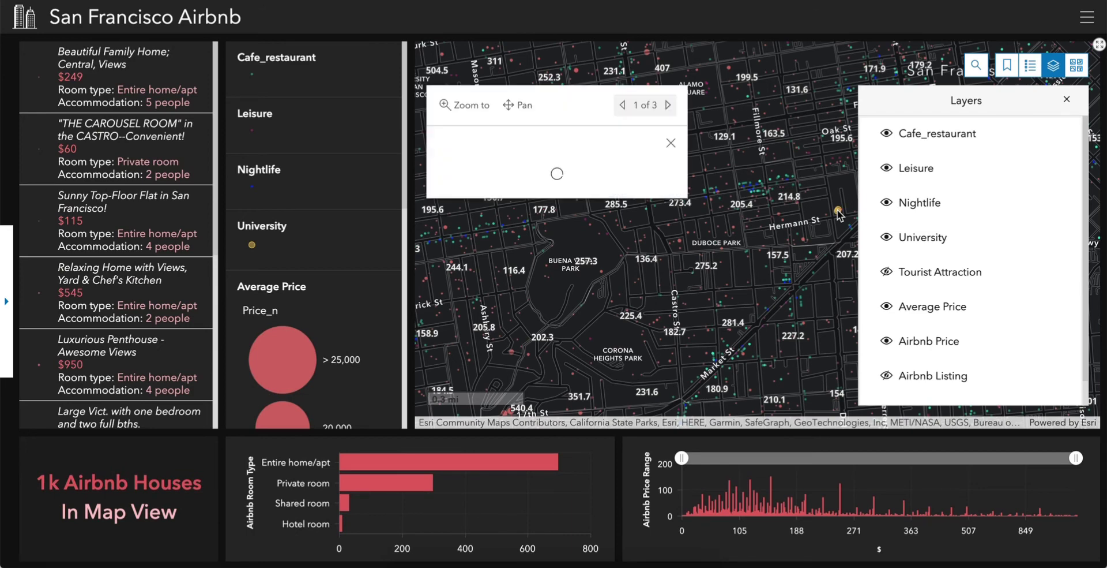
click(669, 105)
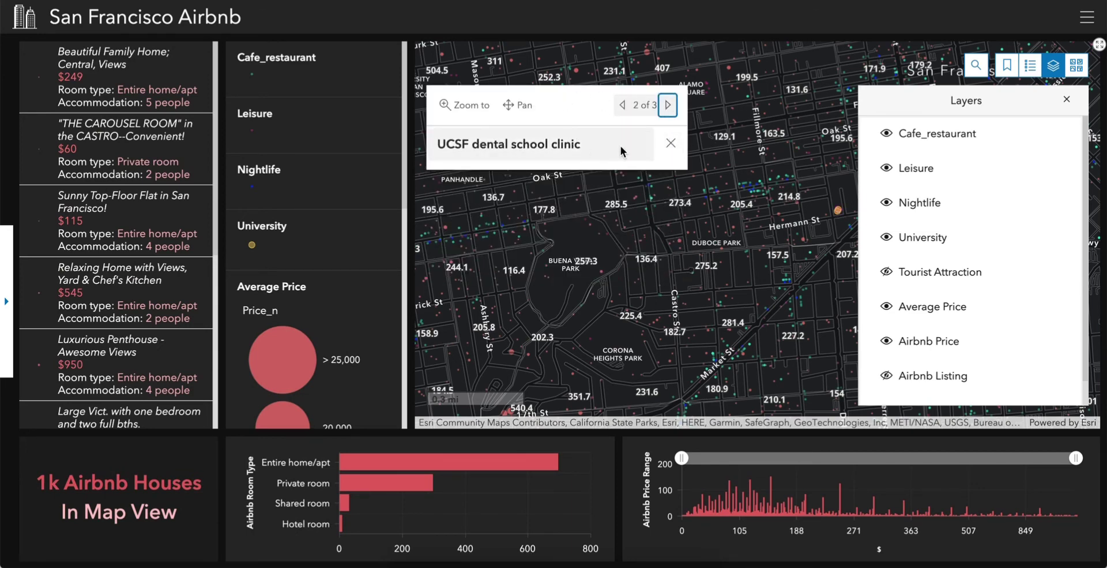
click(670, 143)
Turn on Tourist Attraction and view the Matter of Trust Eco-Home details near Frederick St
click(891, 273)
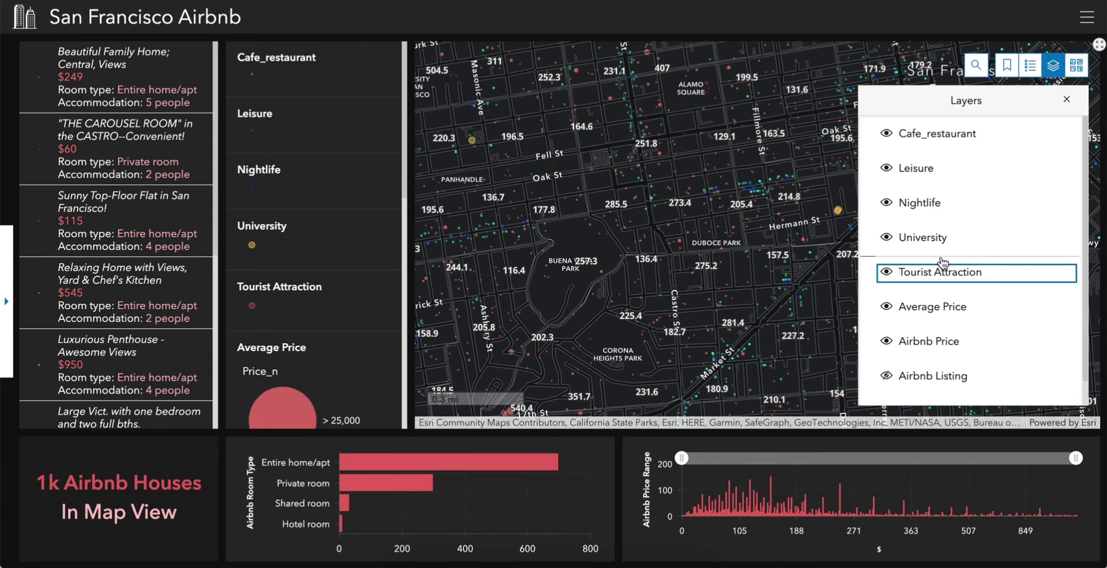
scroll(672, 190, down, 1)
scroll(672, 191, down, 1)
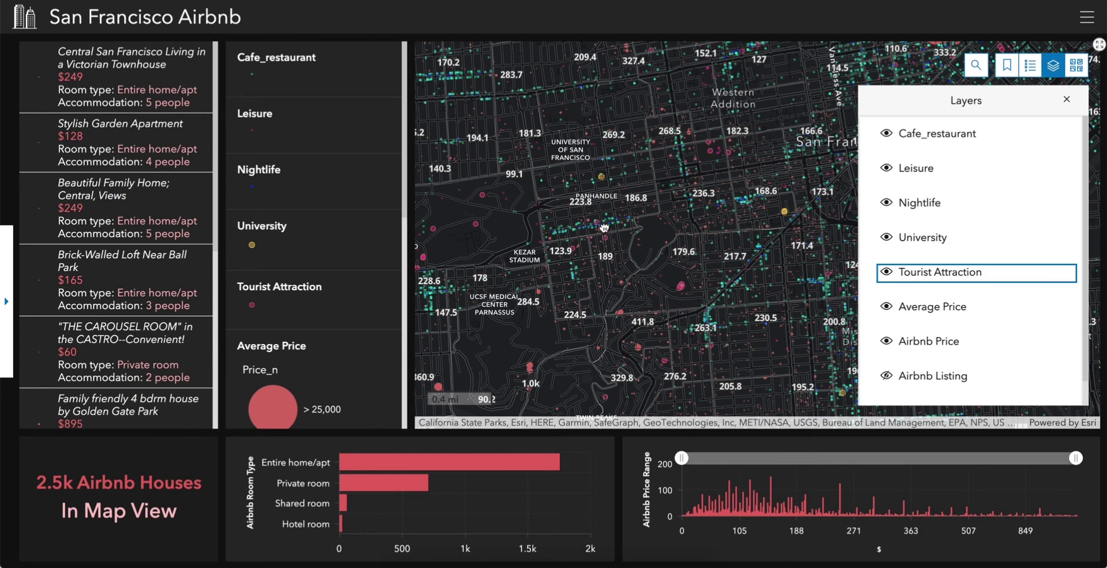
scroll(604, 226, up, 1)
click(543, 274)
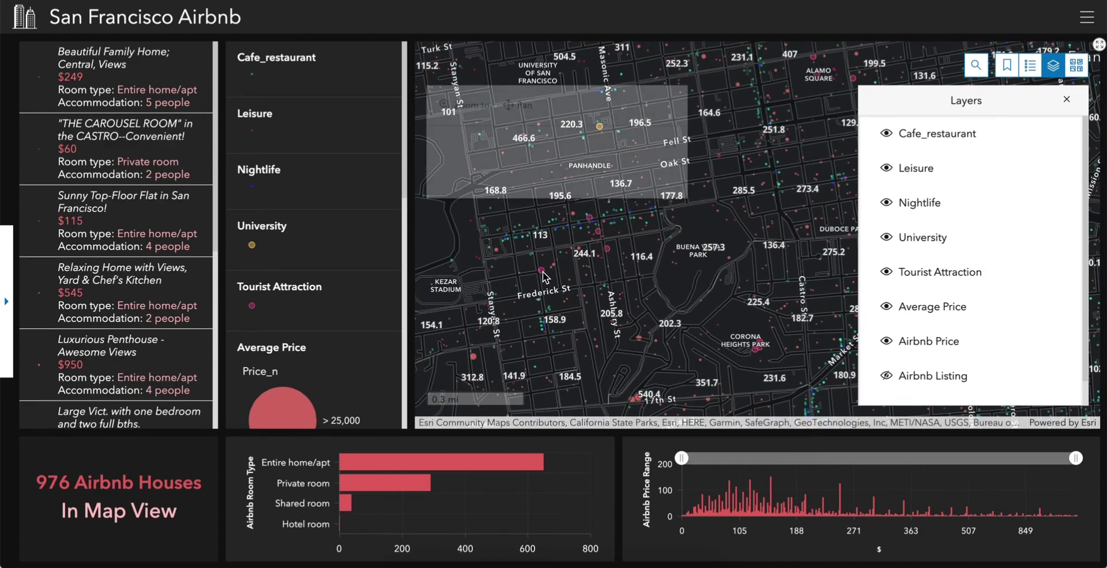
click(667, 106)
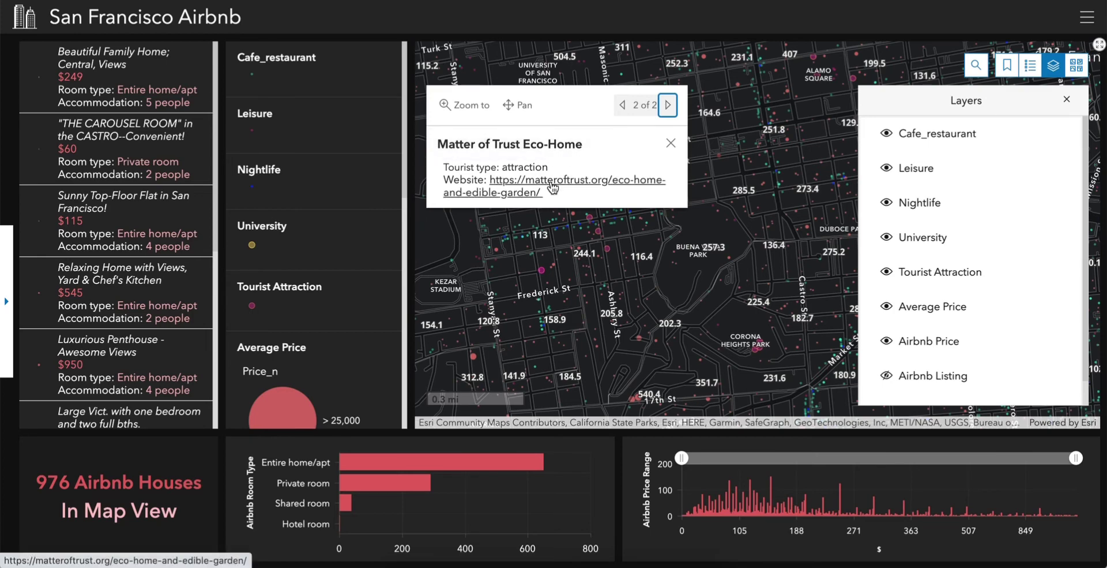
click(671, 142)
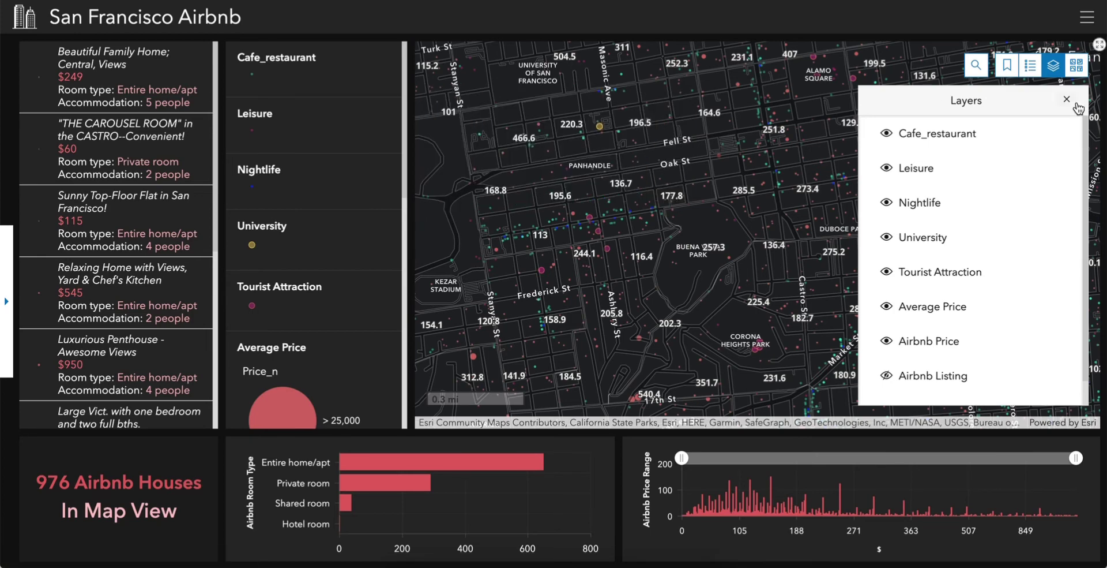
Close the Layers list, try the address search box, and open the Basemap Gallery
click(1067, 99)
click(980, 69)
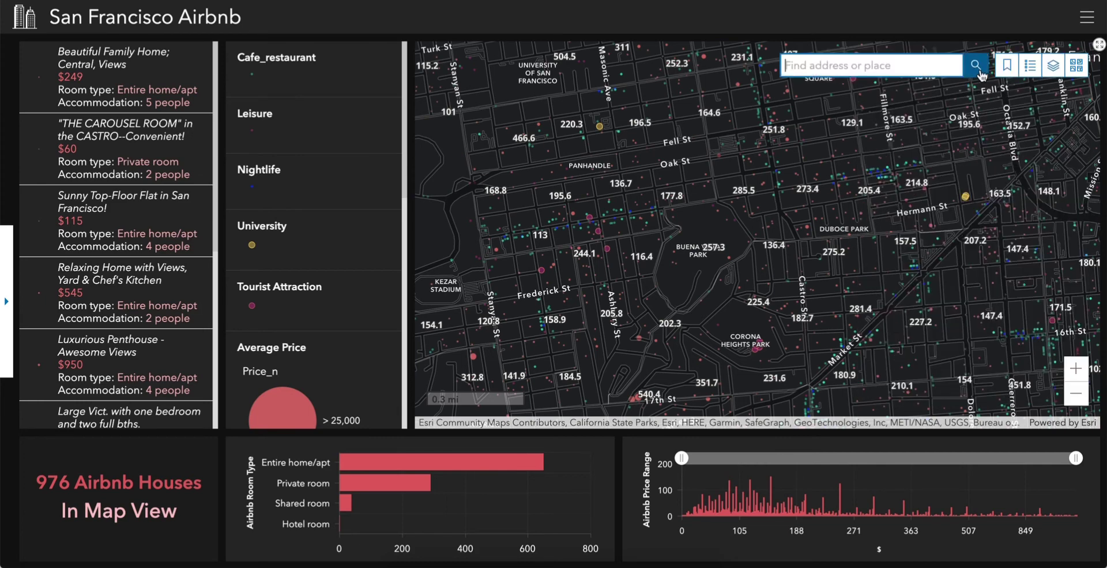
click(849, 70)
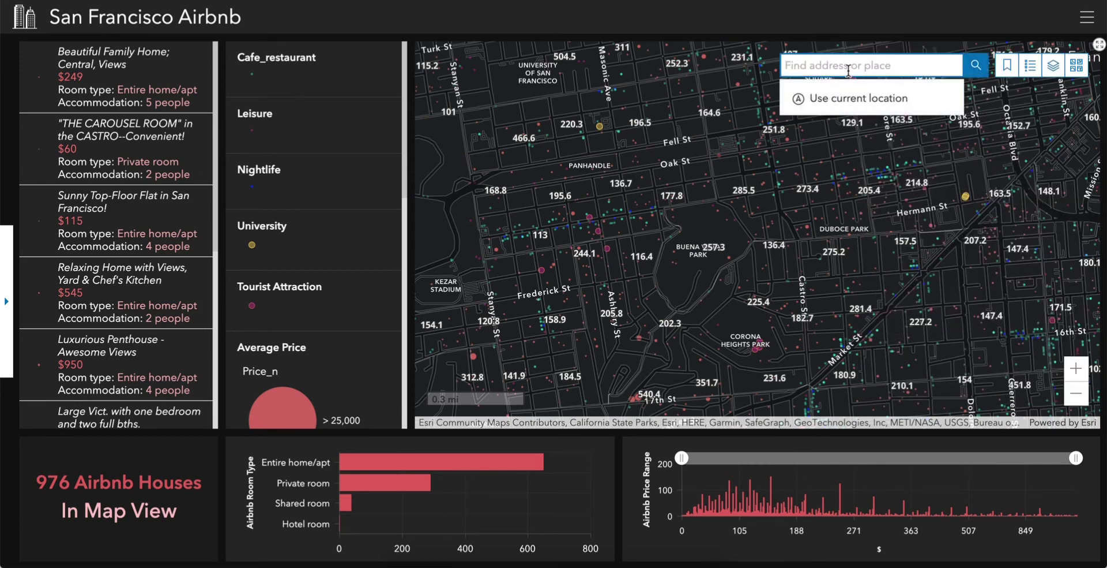
click(1082, 69)
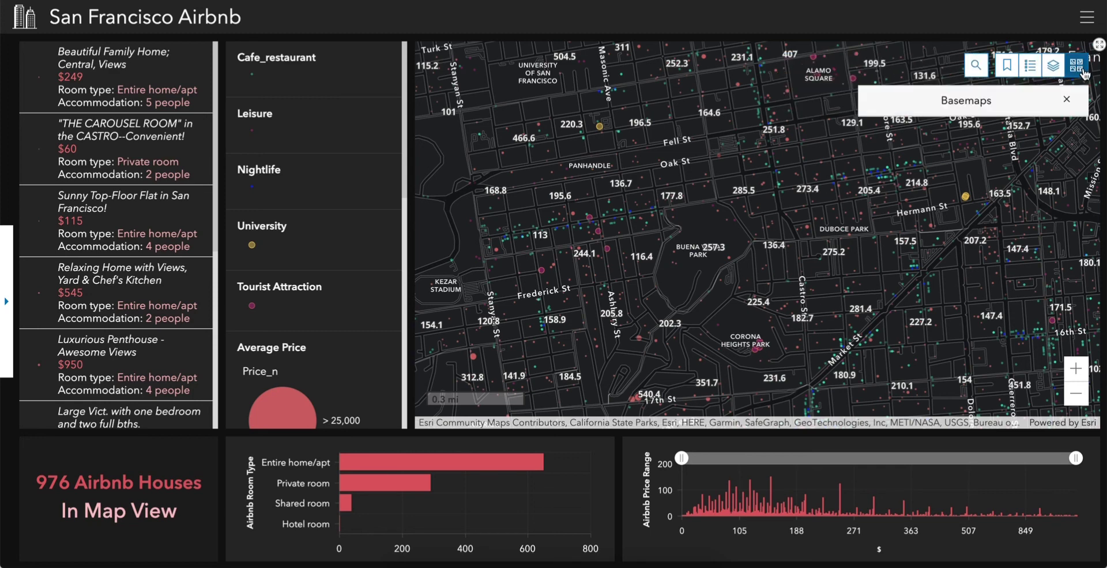